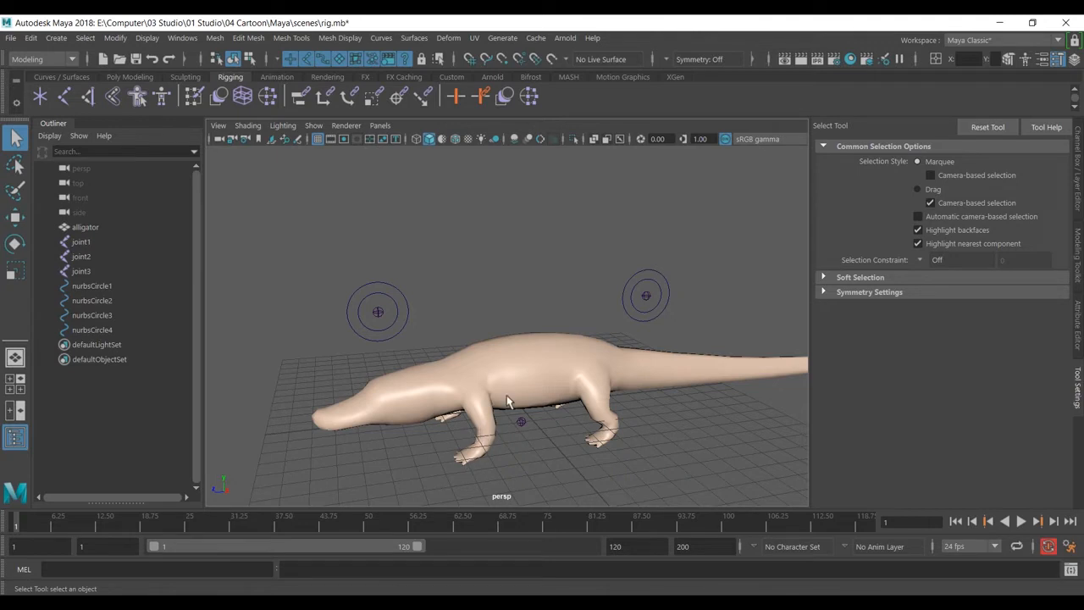
Step: Examine the concentric control circles and the joint above the alligator's head up close
alt+drag(438, 241, 520, 318)
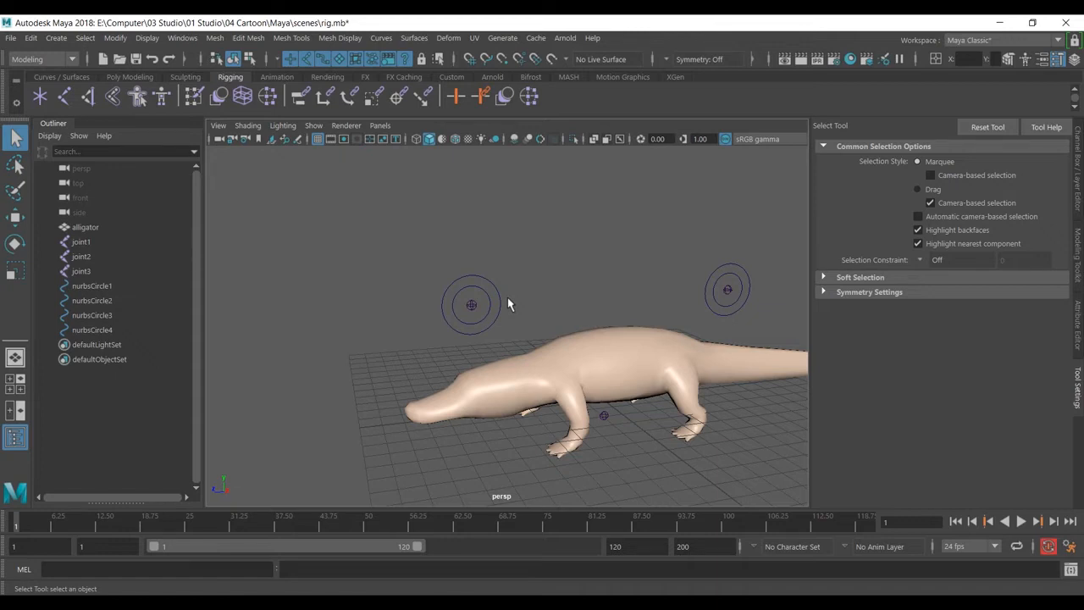
alt+right_drag(515, 190, 567, 325)
alt+drag(486, 323, 593, 347)
alt+middle_drag(415, 348, 496, 360)
alt+right_drag(496, 360, 567, 354)
alt+drag(566, 354, 573, 378)
alt+middle_drag(573, 378, 545, 382)
alt+right_drag(544, 382, 586, 380)
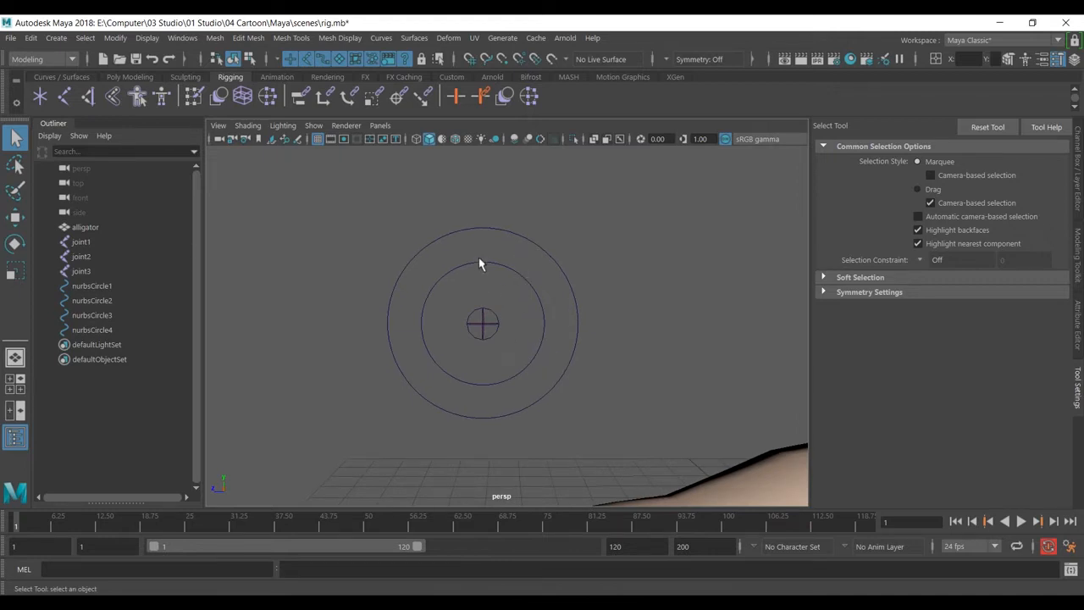
scroll(539, 337, down, 2)
scroll(514, 337, up, 2)
Step: Try moving the inner circle, nurbsCircle1, away from the joint and return it to its original place
click(539, 312)
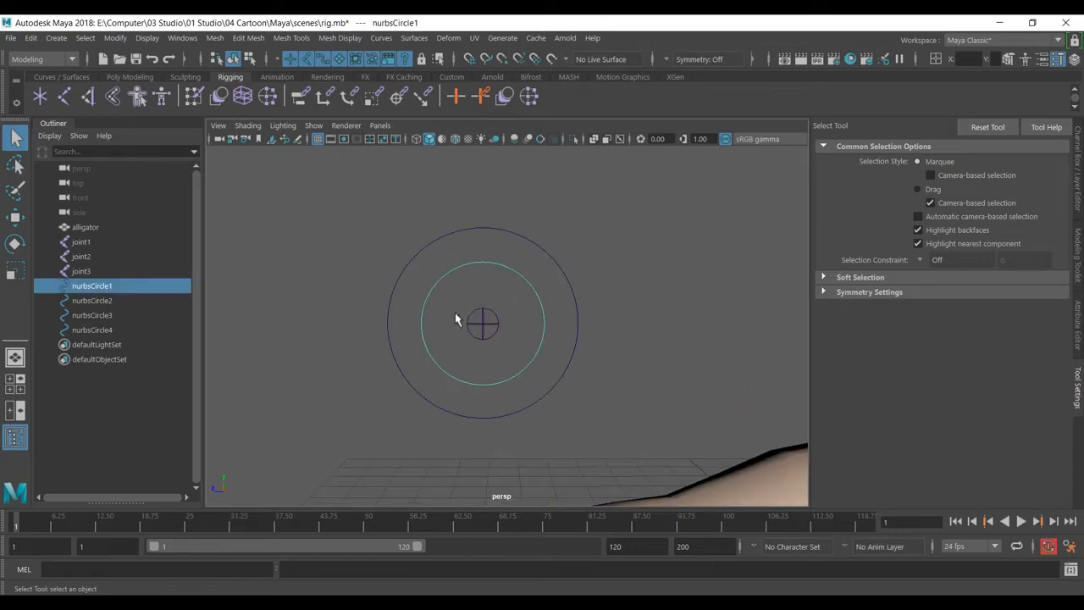
key(w)
drag(484, 324, 718, 237)
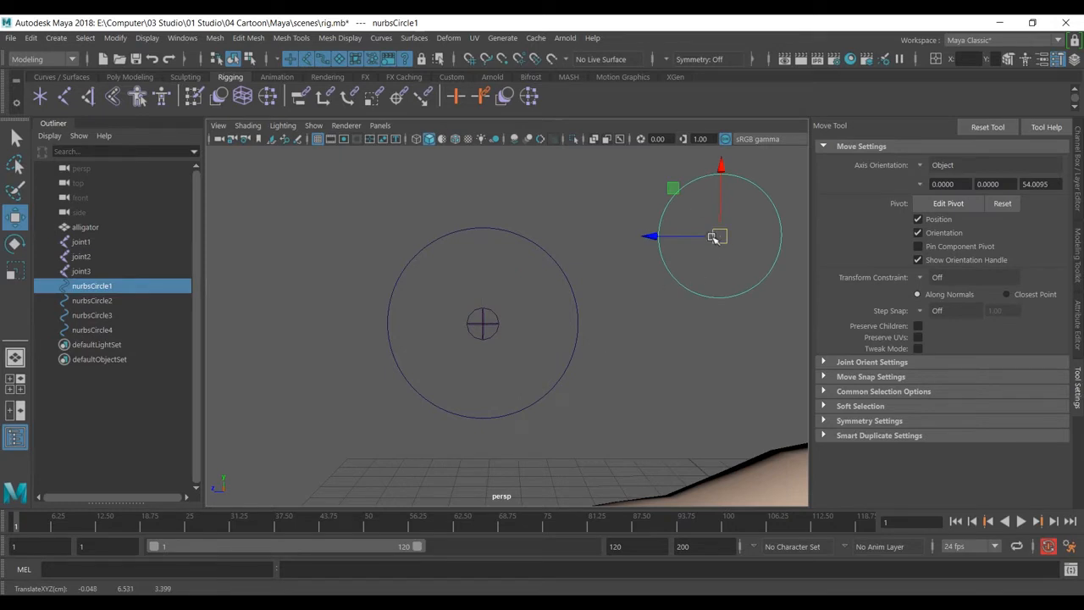
drag(716, 236, 479, 310)
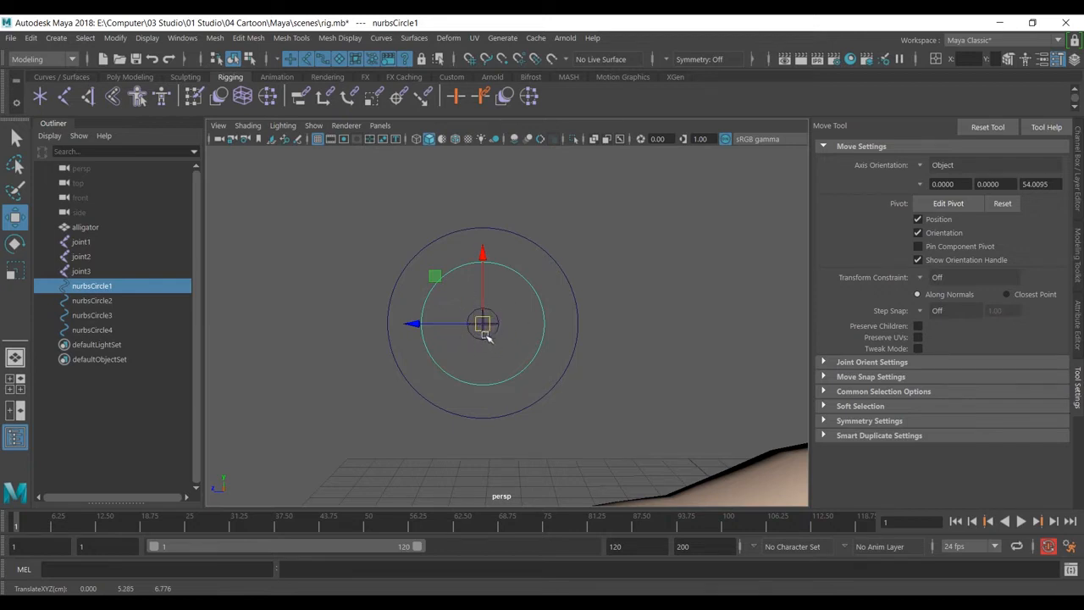
click(675, 350)
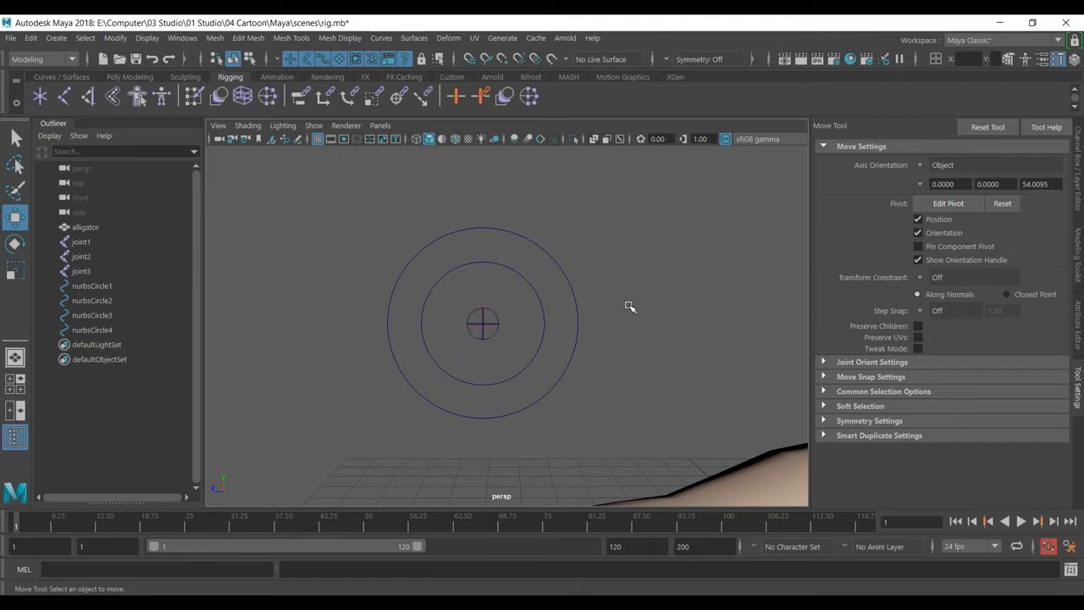
Step: Parent joint2 to the inner circle, nurbsCircle1
click(494, 316)
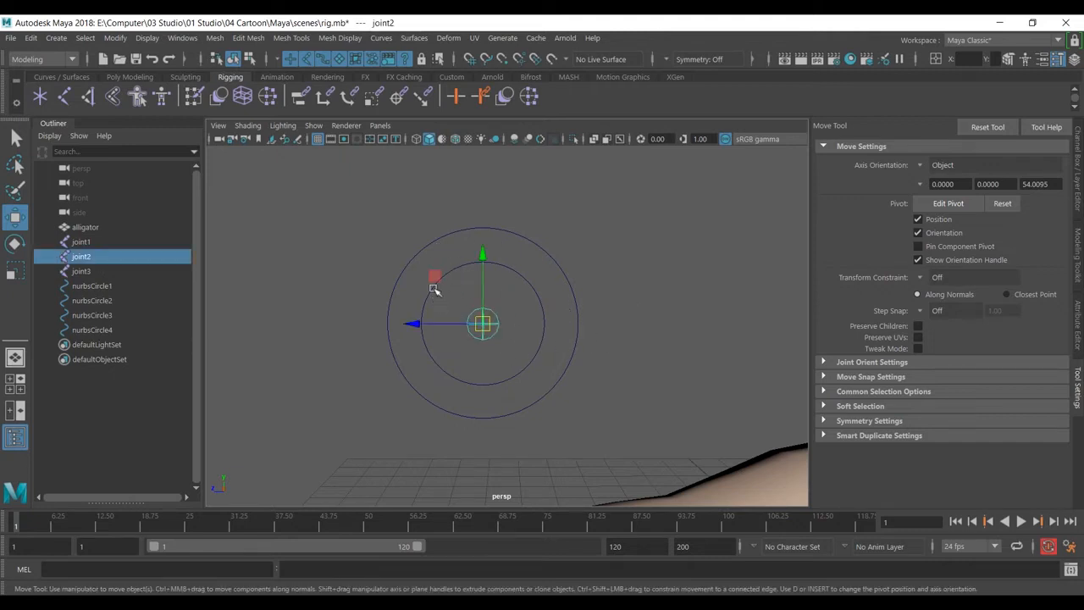
shift+click(532, 292)
key(p)
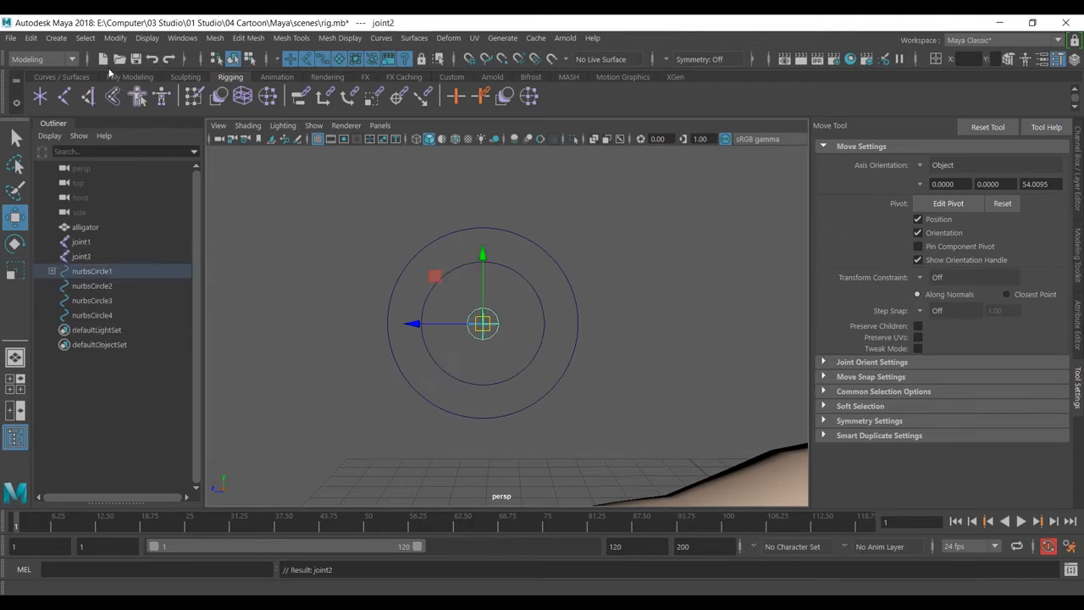
click(34, 39)
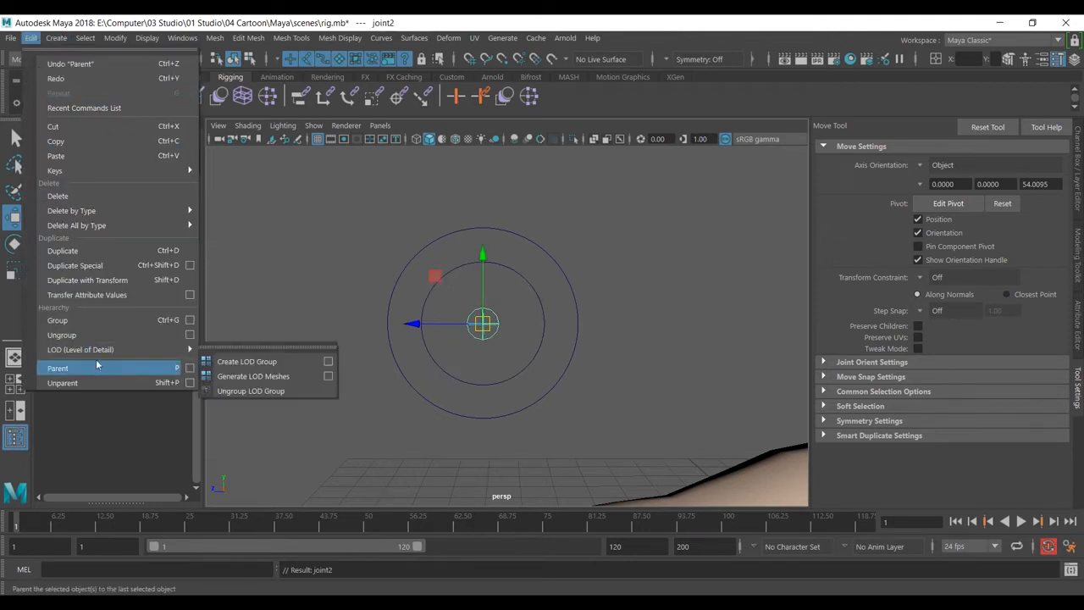
click(334, 306)
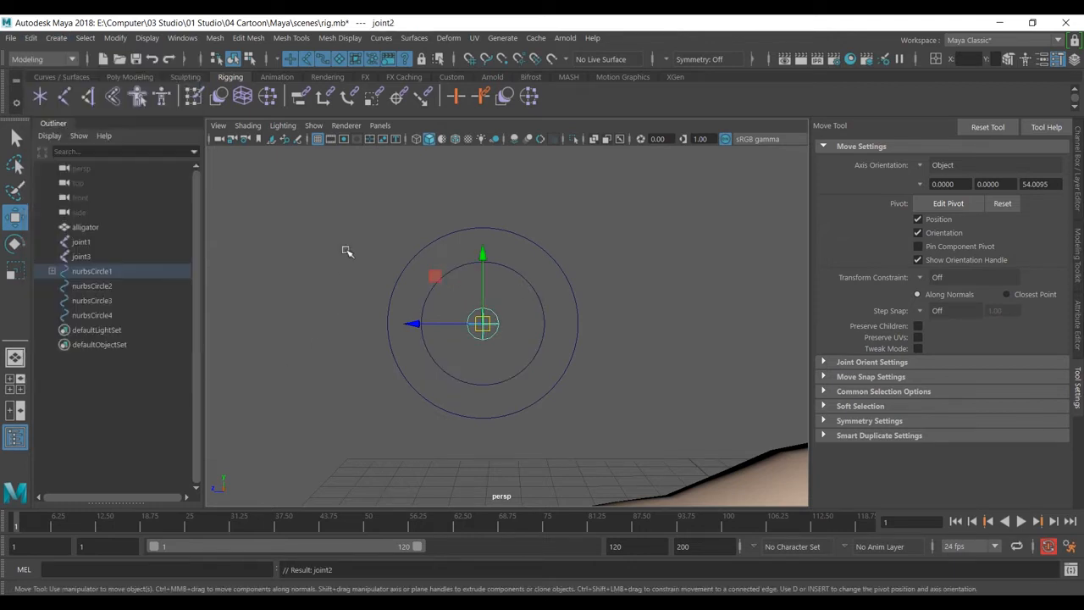
Step: Parent the inner circle, nurbsCircle1, together with its joint under the outer circle, nurbsCircle2
click(537, 293)
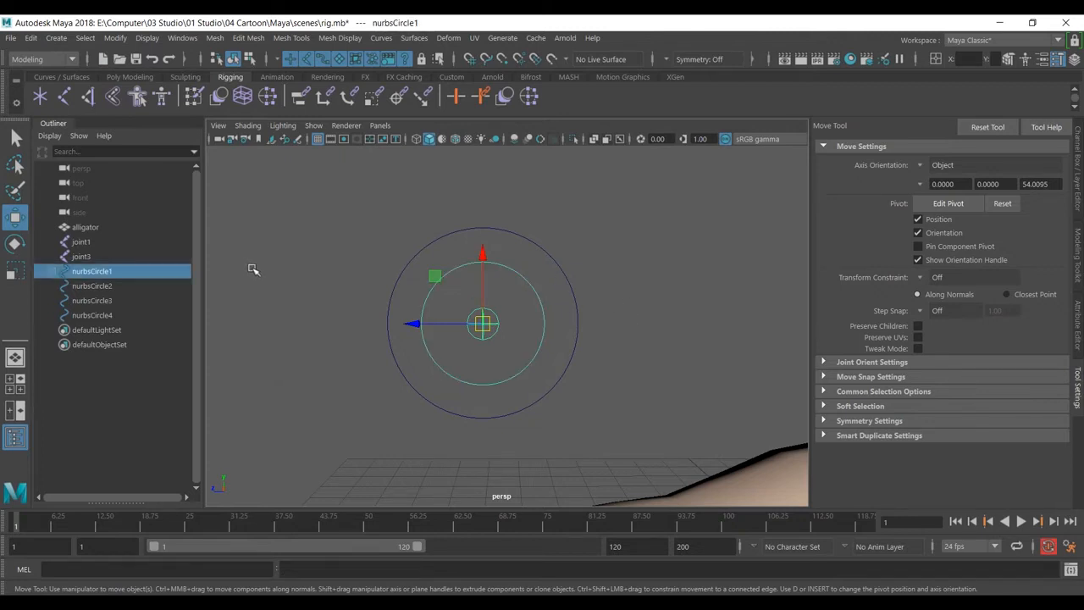
click(567, 282)
click(93, 273)
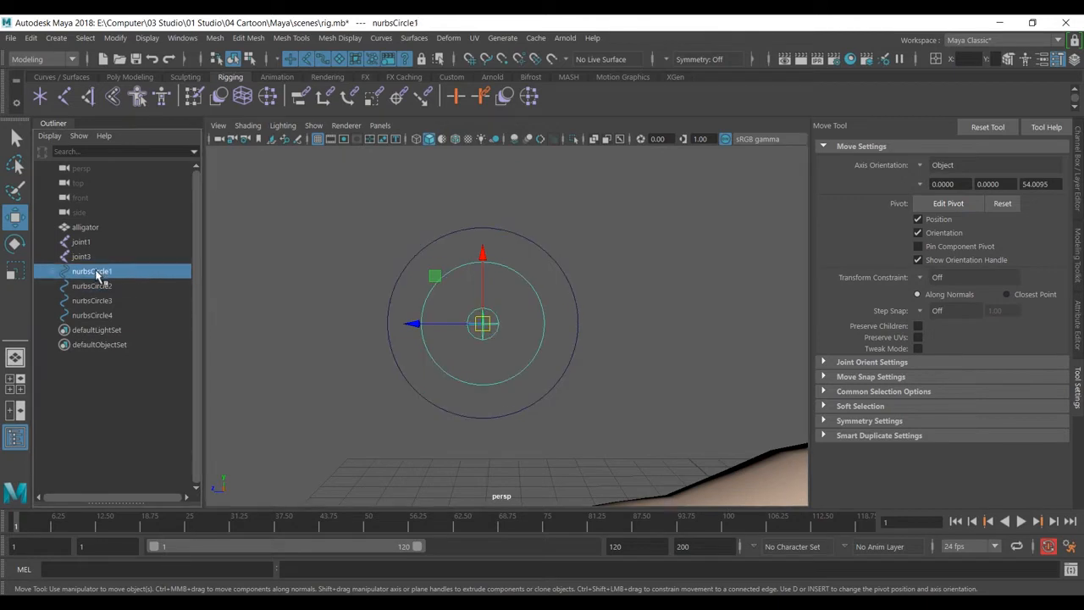
middle_drag(94, 276, 102, 283)
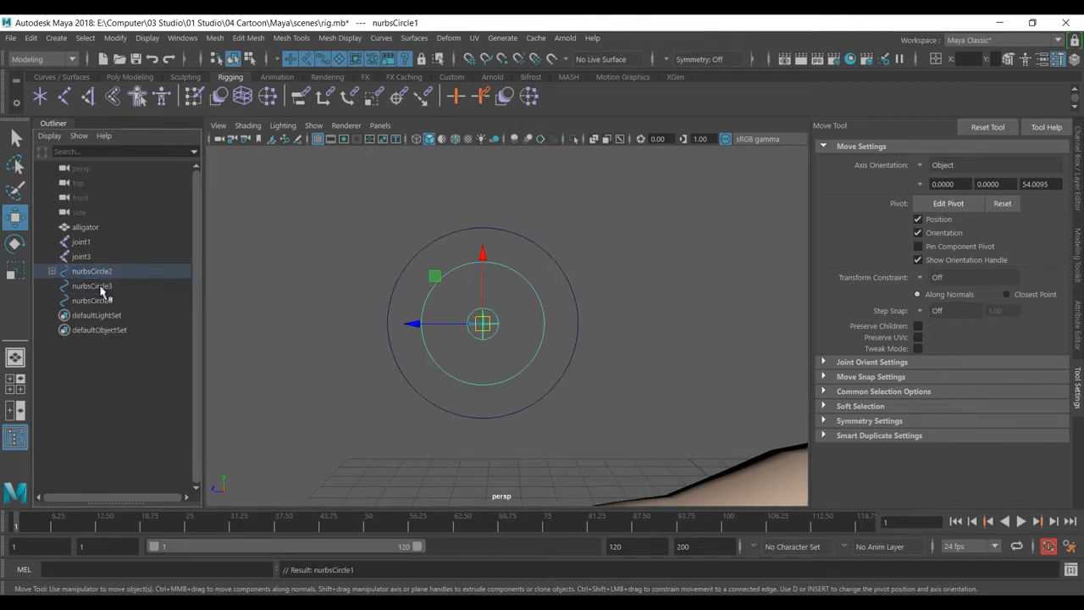
click(93, 275)
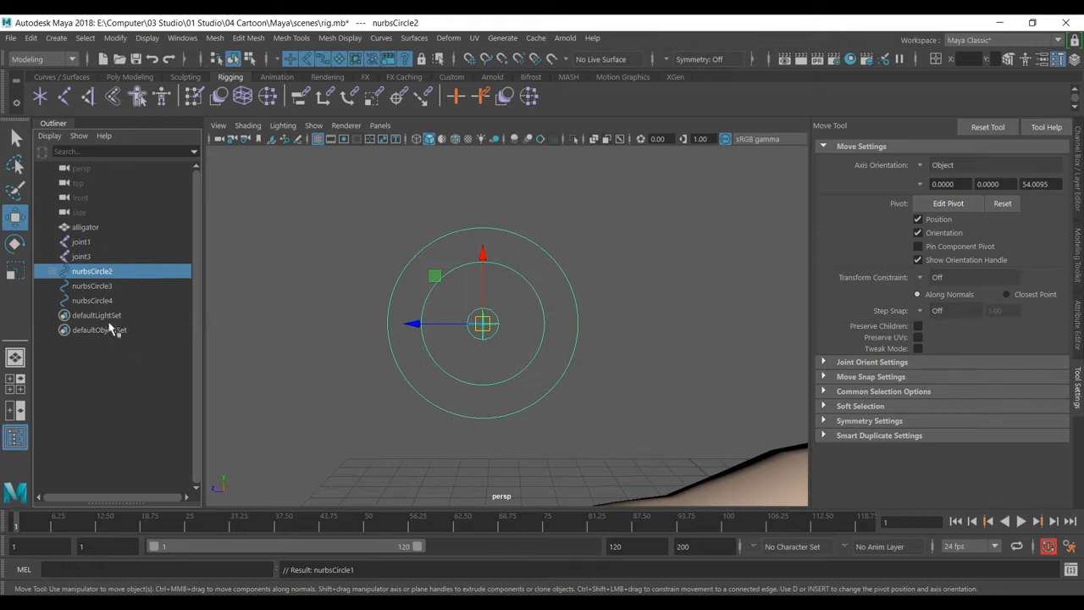
click(687, 276)
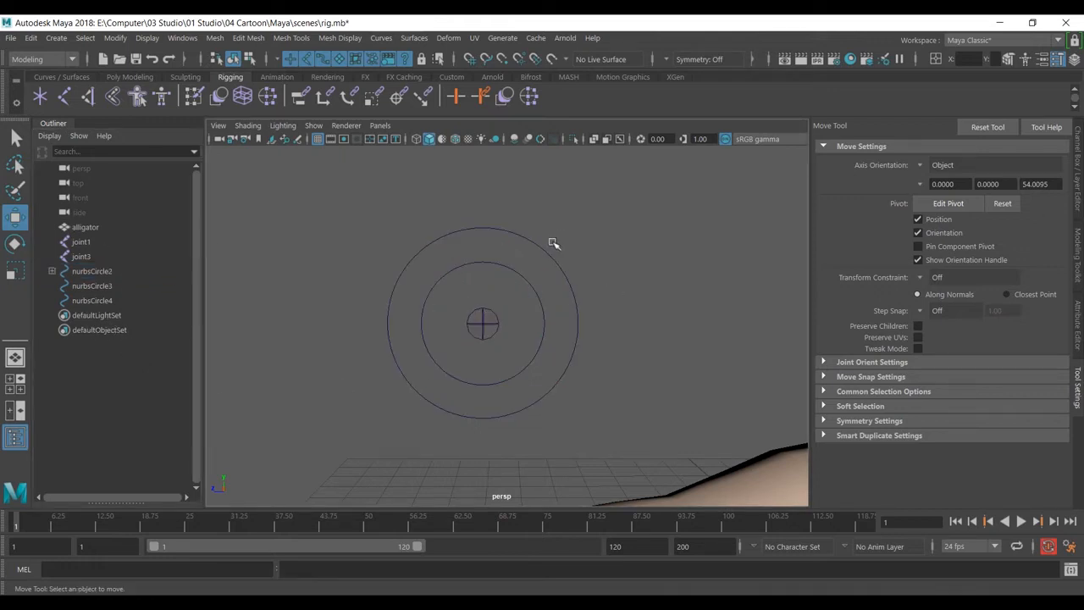
Step: Test the parenting by moving the nested circles, and undo each move
drag(568, 212, 479, 254)
click(448, 332)
drag(549, 217, 501, 250)
drag(483, 323, 441, 334)
key(ctrl+z)
key(ctrl+z)
drag(519, 292, 542, 282)
drag(484, 324, 486, 296)
key(ctrl+z)
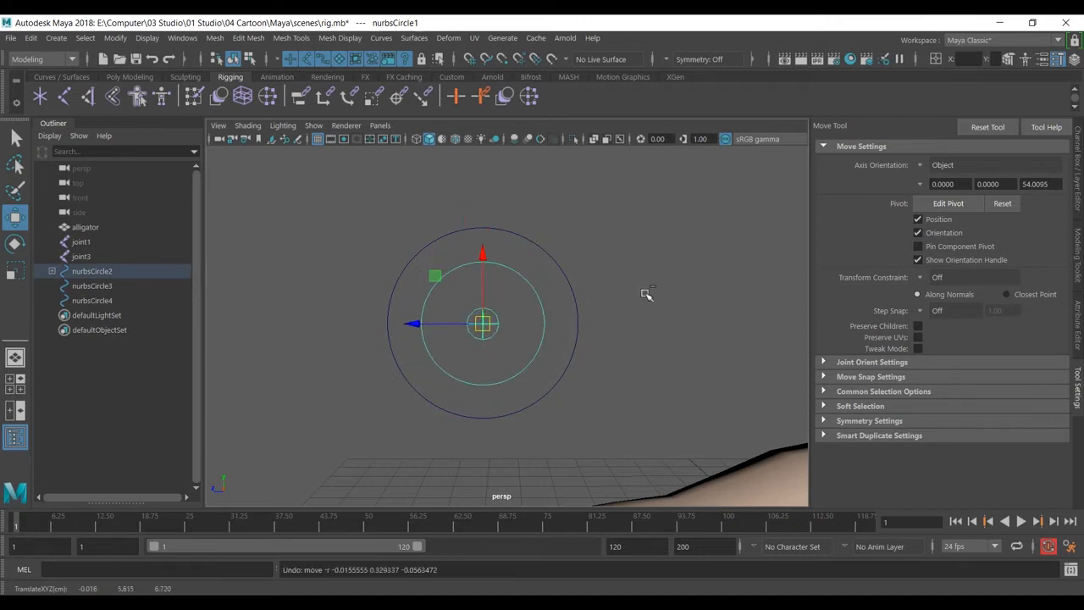
click(646, 294)
Step: Expand the hierarchy of nurbsCircle2 and rename this outer circle as sdk
alt+middle_drag(645, 295, 586, 351)
alt+right_drag(586, 351, 559, 355)
alt+middle_drag(559, 356, 577, 343)
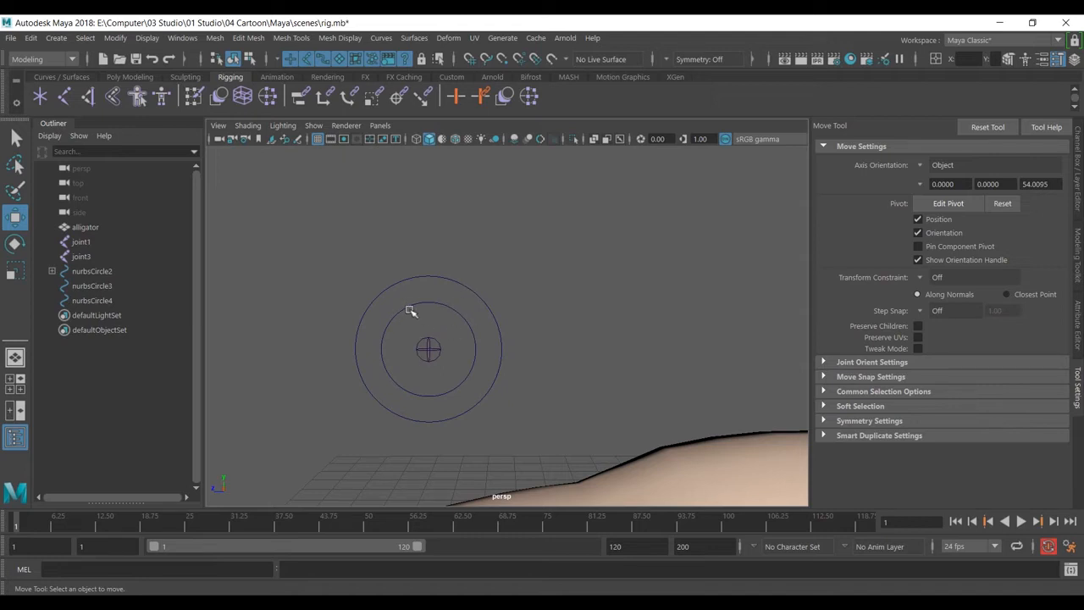
click(51, 271)
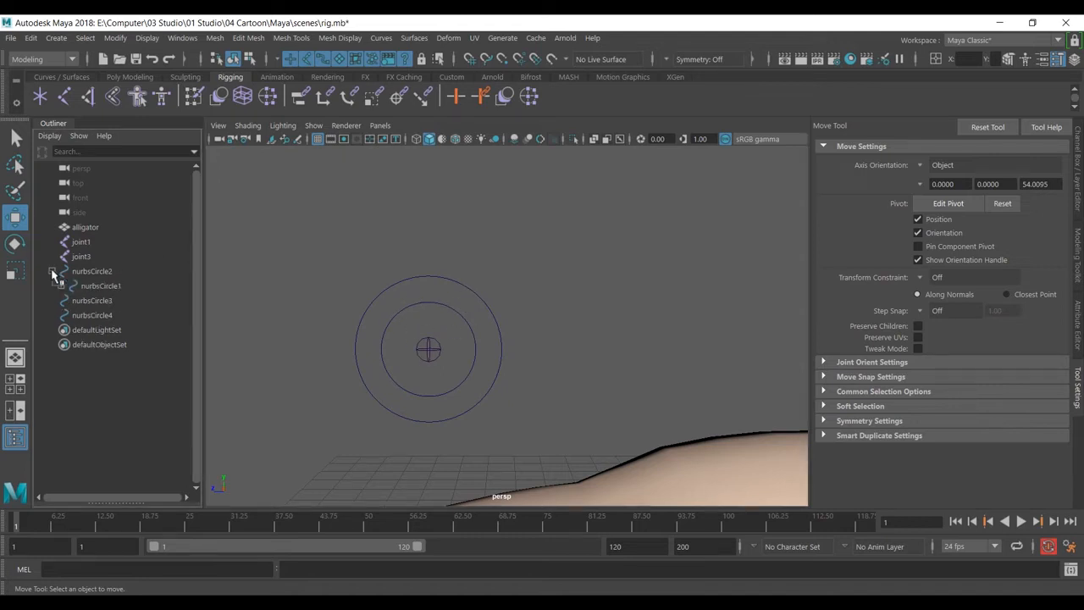
double_click(85, 271)
text(sdk)
key(Return)
Step: Rename the child circle nurbsCircle1 as mnt and clear the selection
double_click(95, 288)
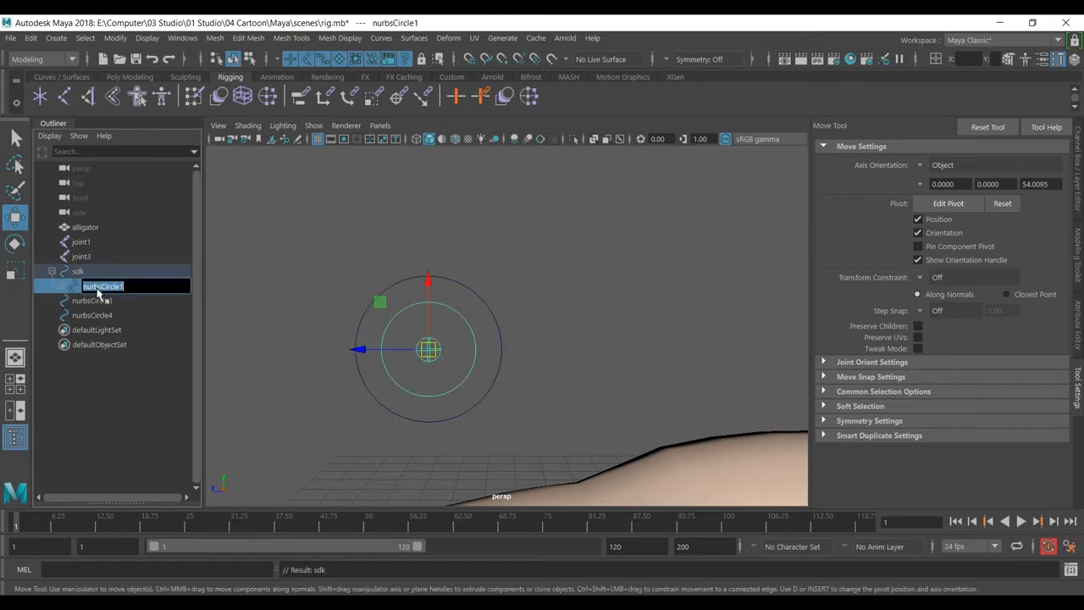
text(m)
key(Return)
click(367, 194)
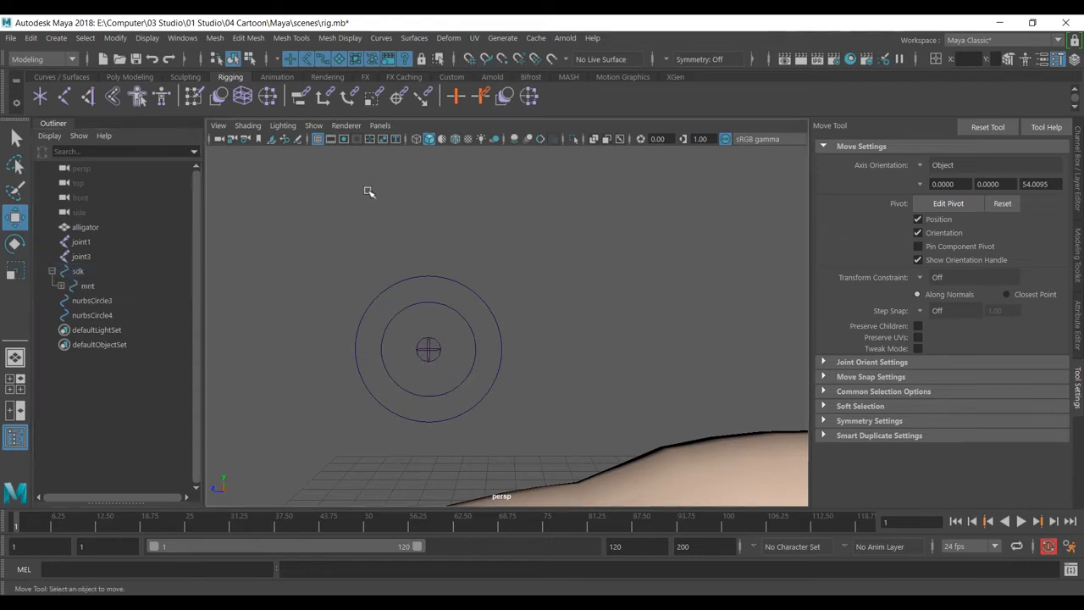
Step: Test moving the sdk circle and the mnt circle separately, and undo both moves
click(440, 278)
drag(429, 349, 603, 292)
click(637, 263)
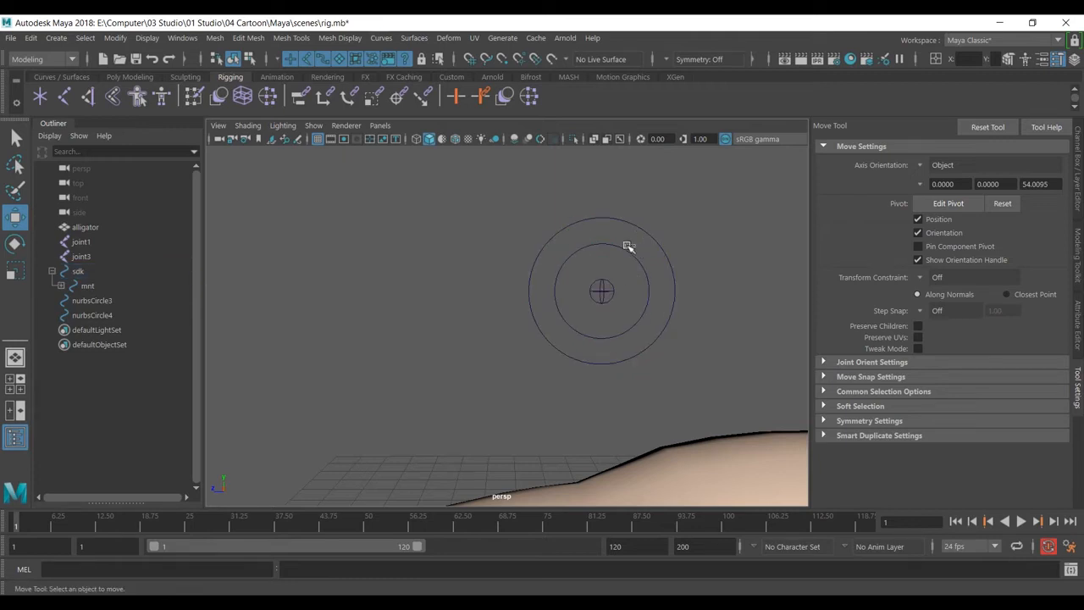
click(628, 247)
drag(601, 291, 478, 344)
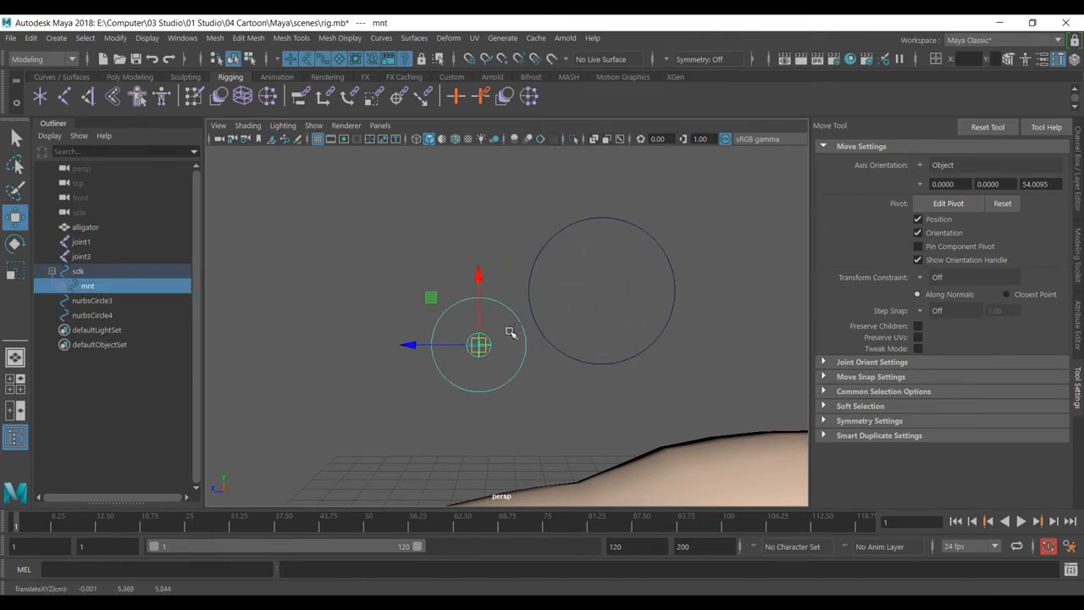
key(ctrl+z)
key(ctrl+z)
key(ctrl+z)
key(ctrl+z)
key(ctrl+z)
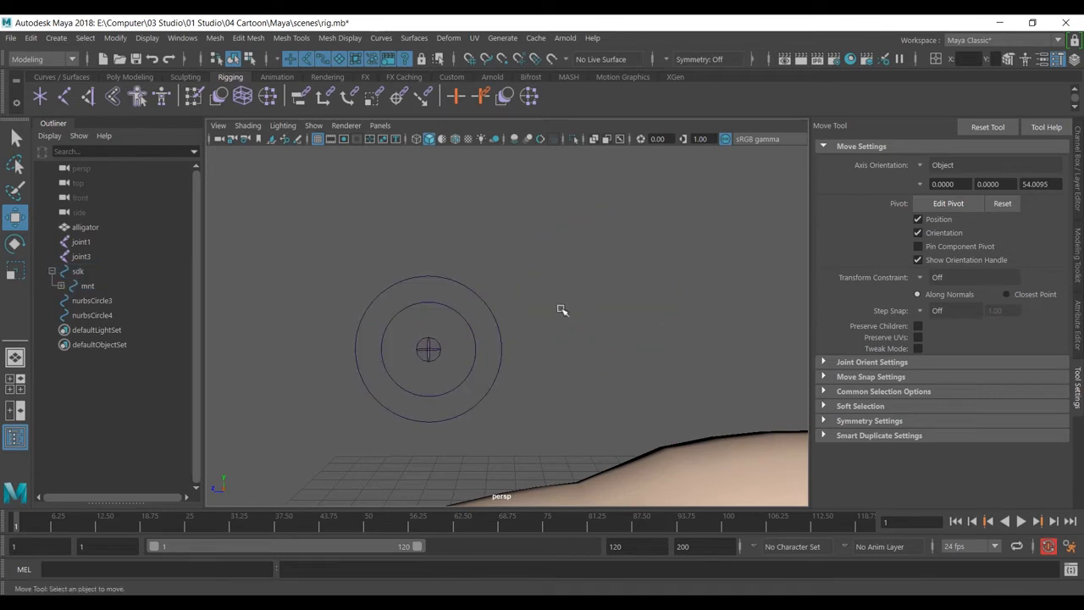
drag(488, 254, 372, 312)
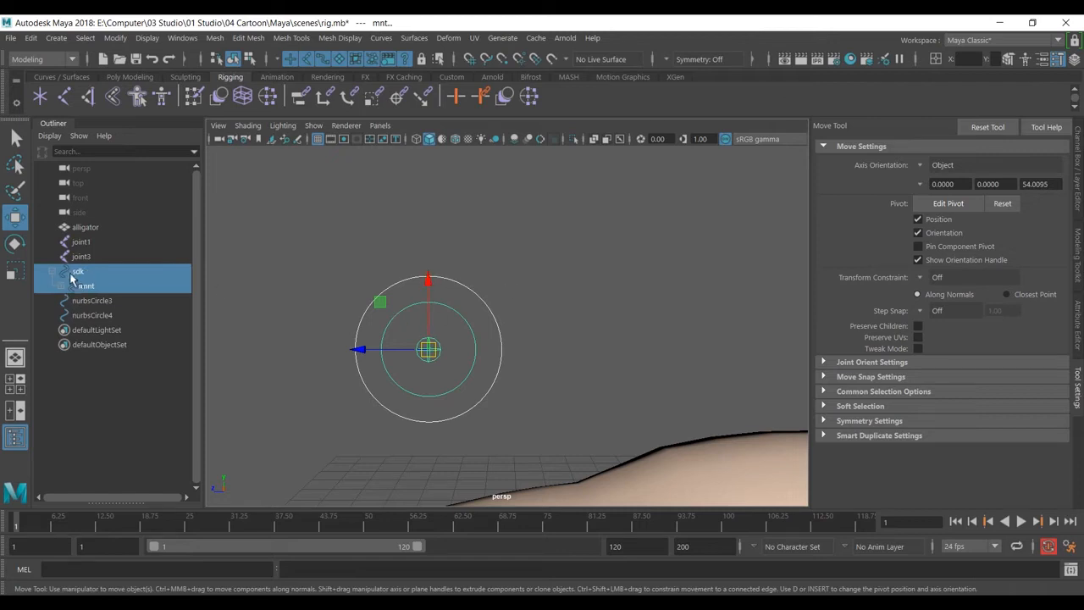
click(252, 199)
click(132, 79)
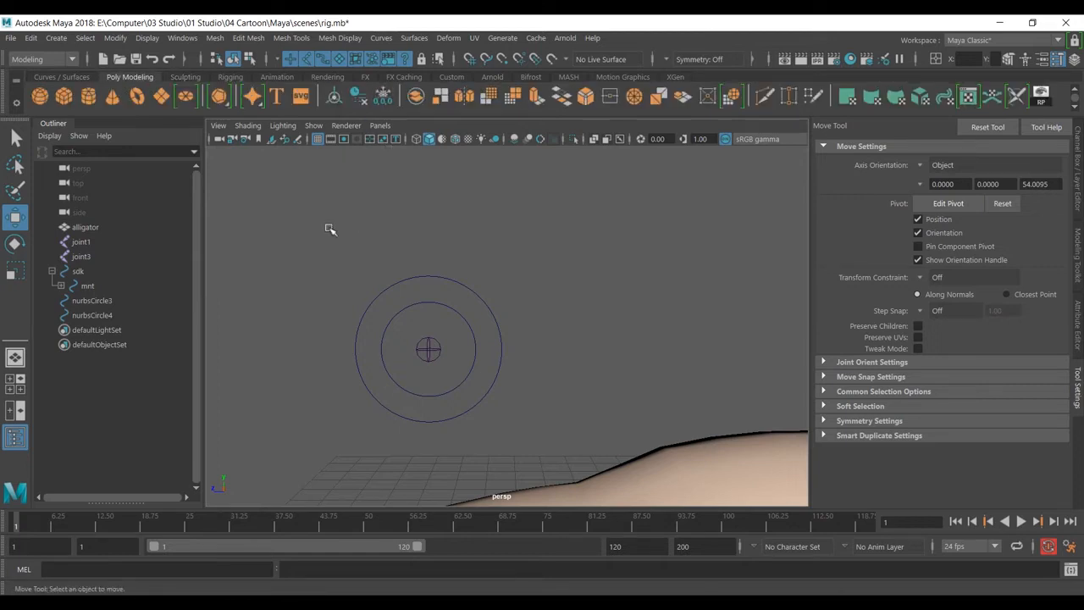
click(117, 39)
click(85, 38)
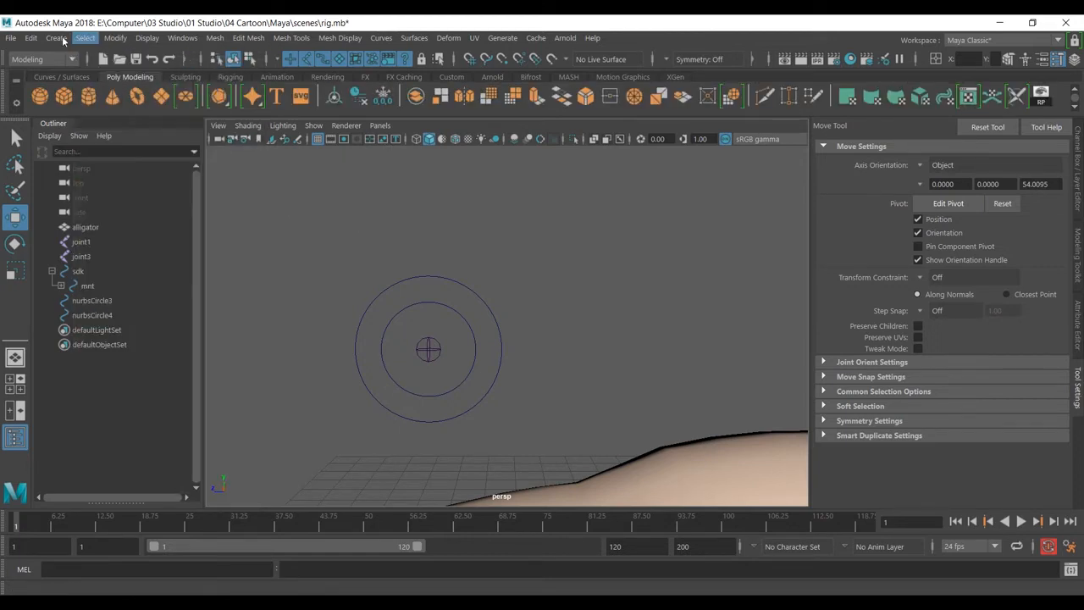
click(54, 38)
mouse_move(41, 42)
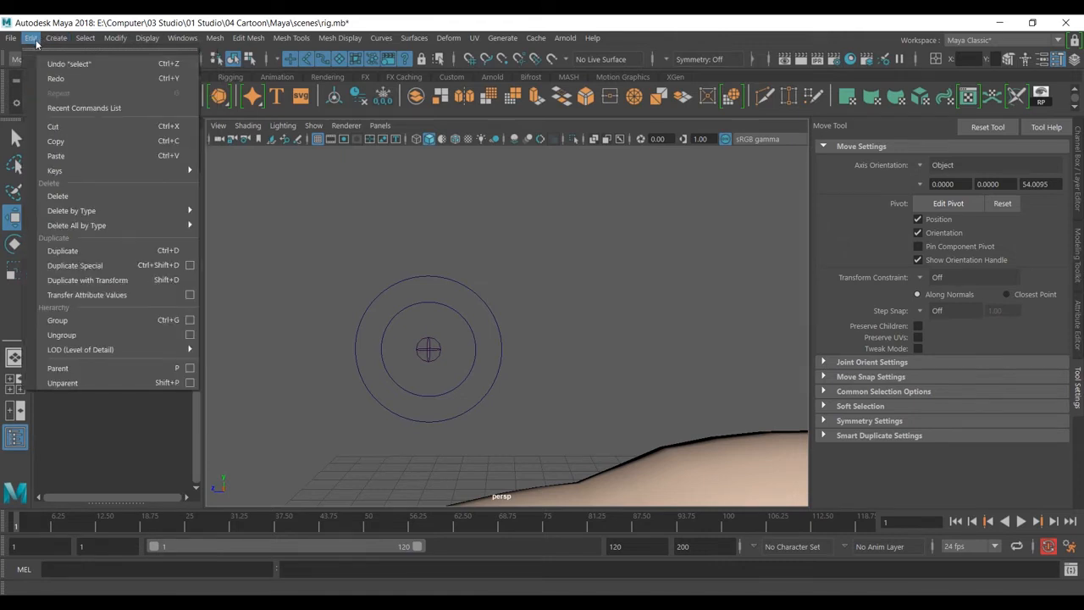
mouse_move(115, 38)
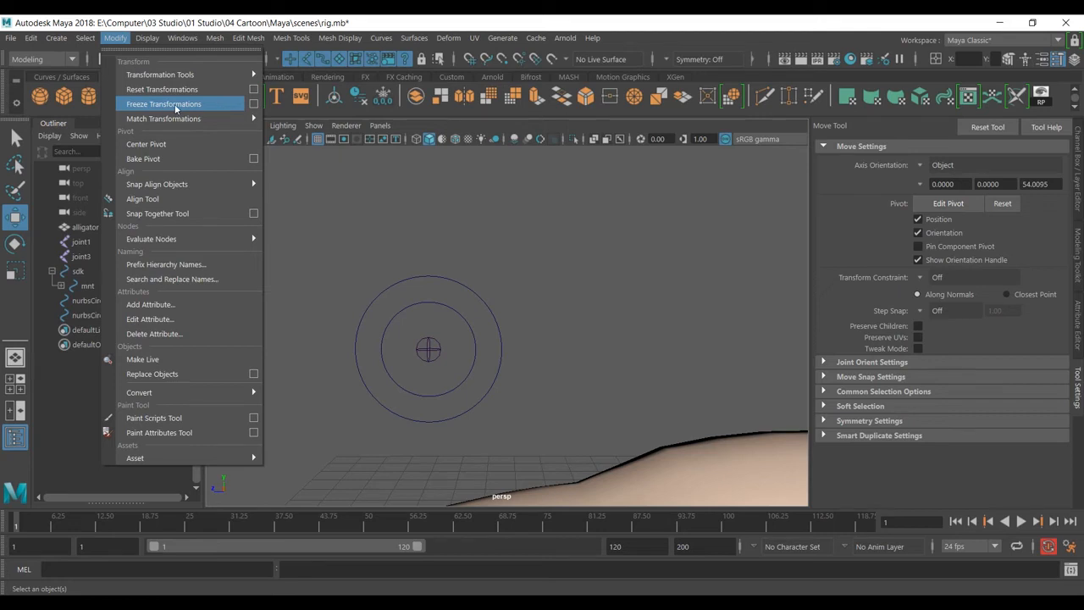
click(598, 254)
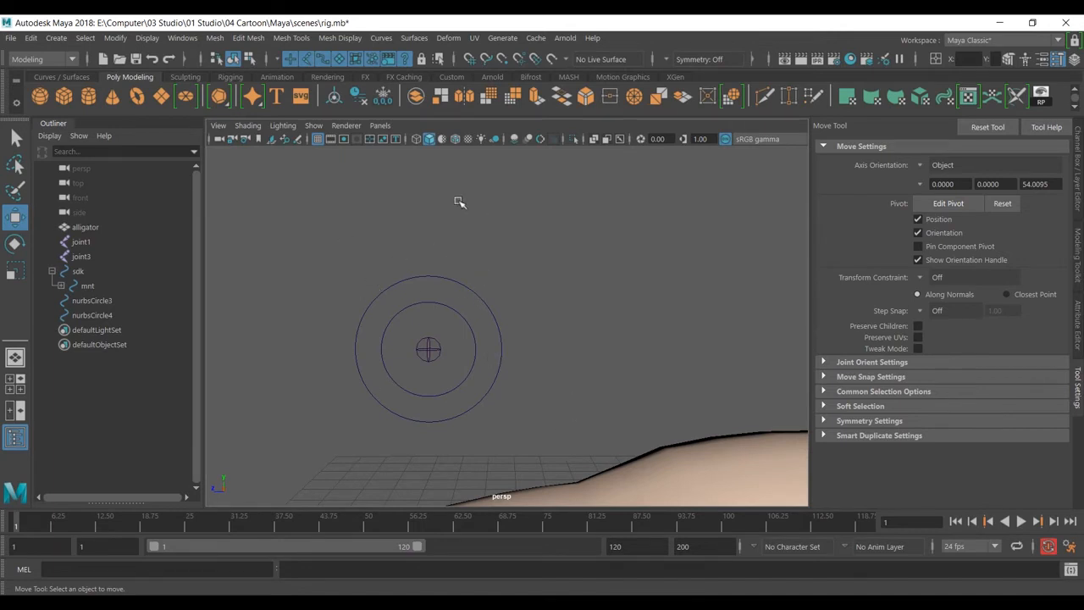
Step: Hide the sdk control with everything parented under it, and show it again
click(447, 279)
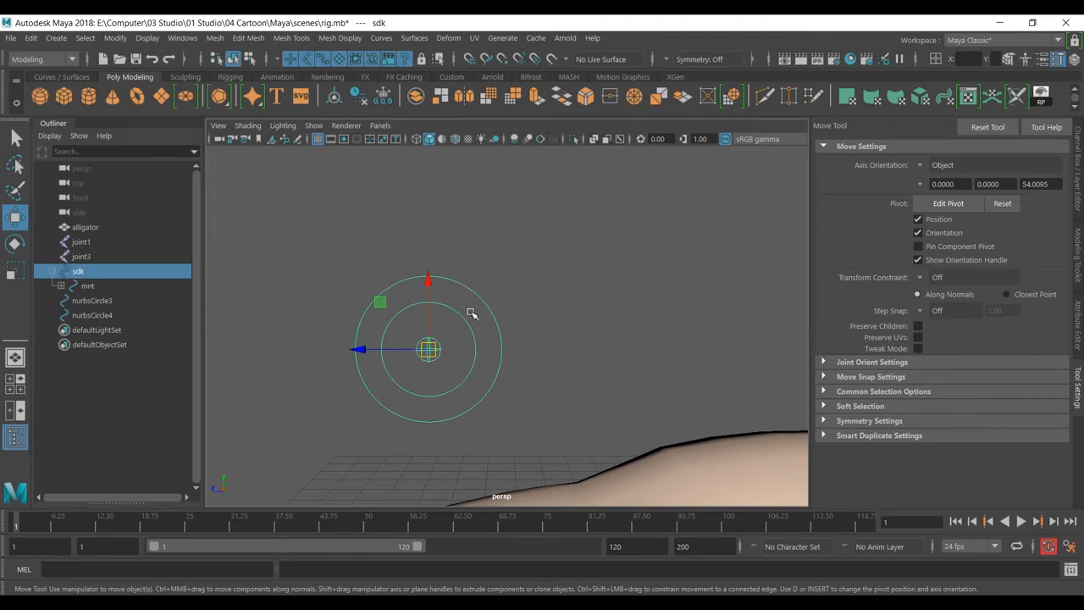
click(593, 320)
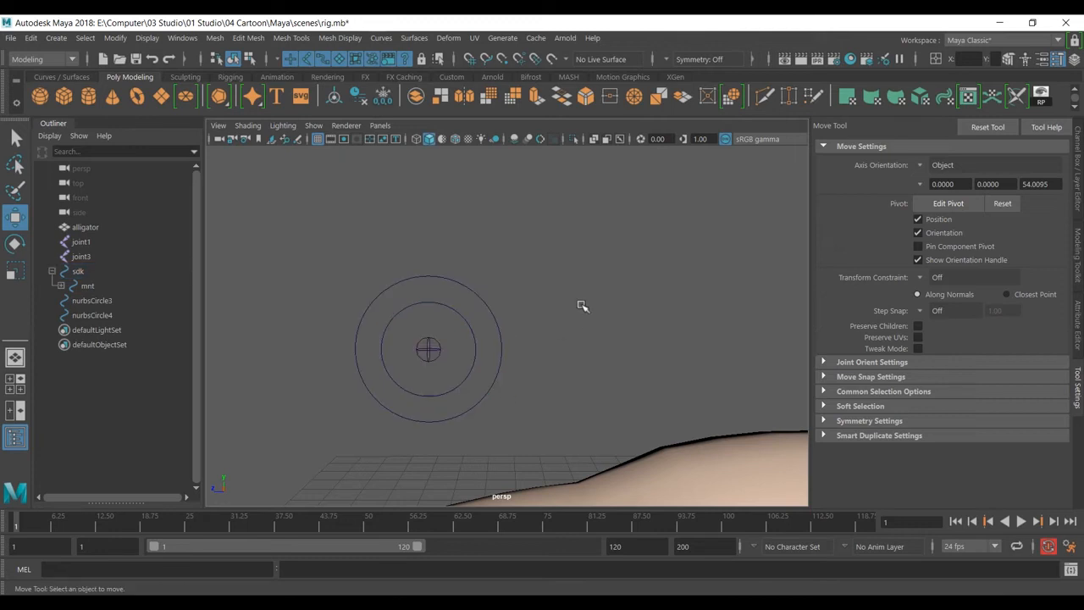
drag(460, 259, 439, 283)
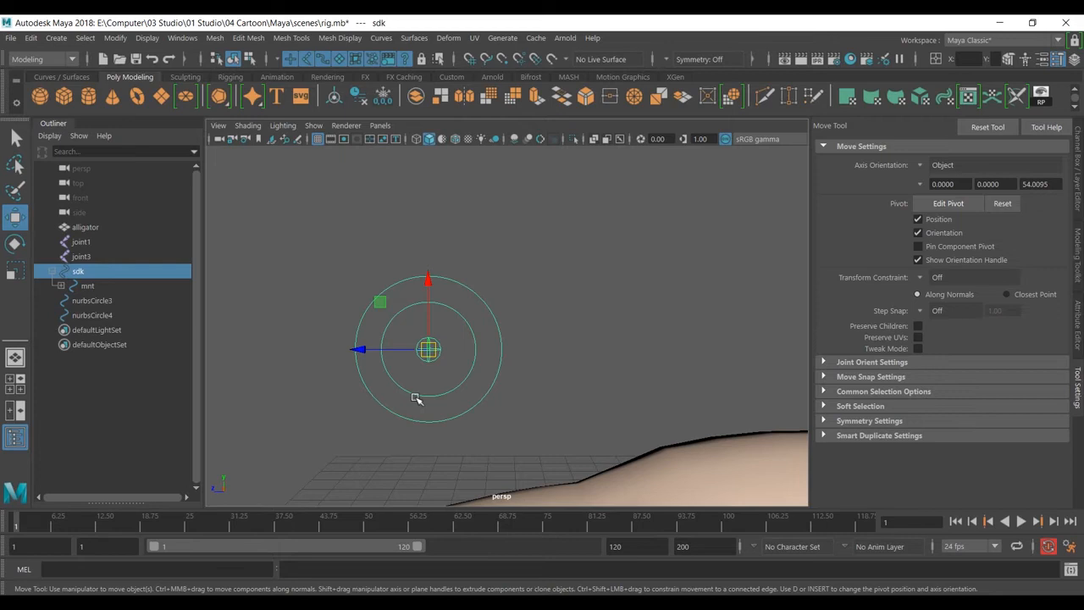
key(ctrl+h)
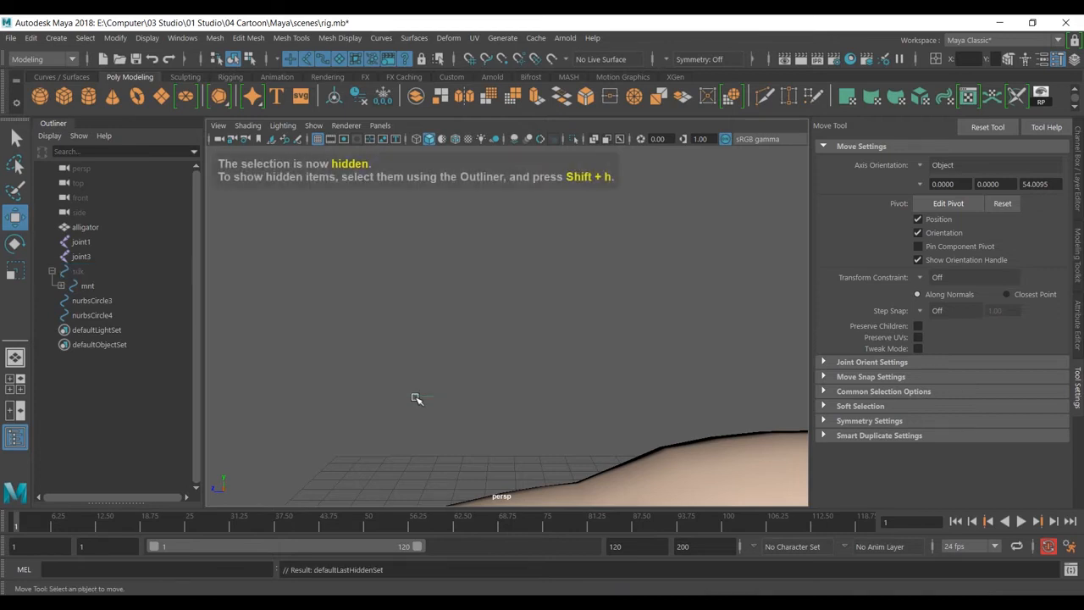
click(88, 272)
key(shift+h)
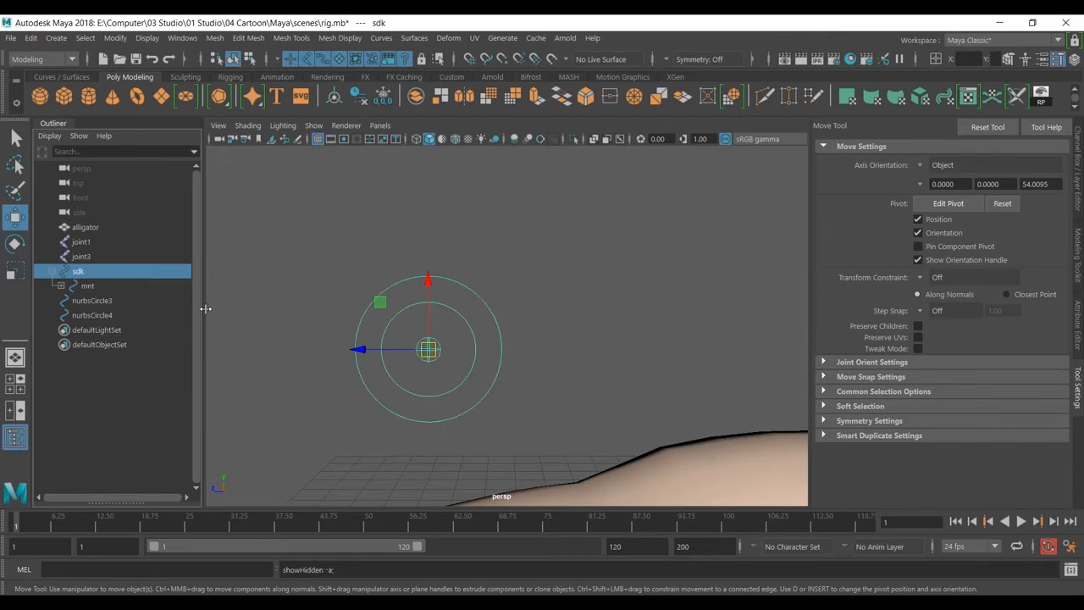
Step: Switch sdkShape's Visibility off and on again in its object display attributes, and clear the selection
click(1078, 310)
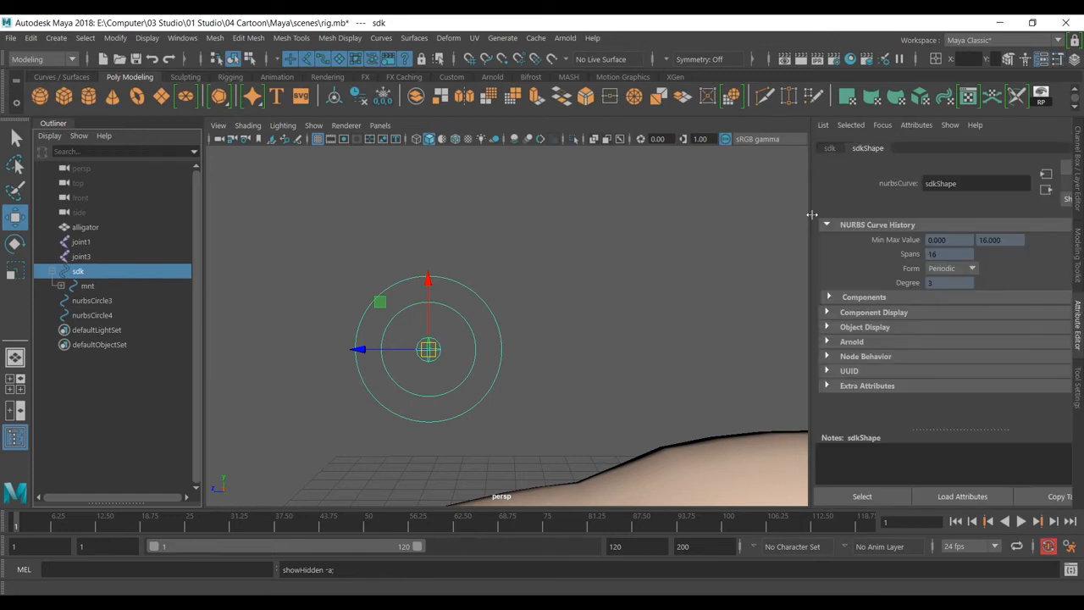
click(829, 149)
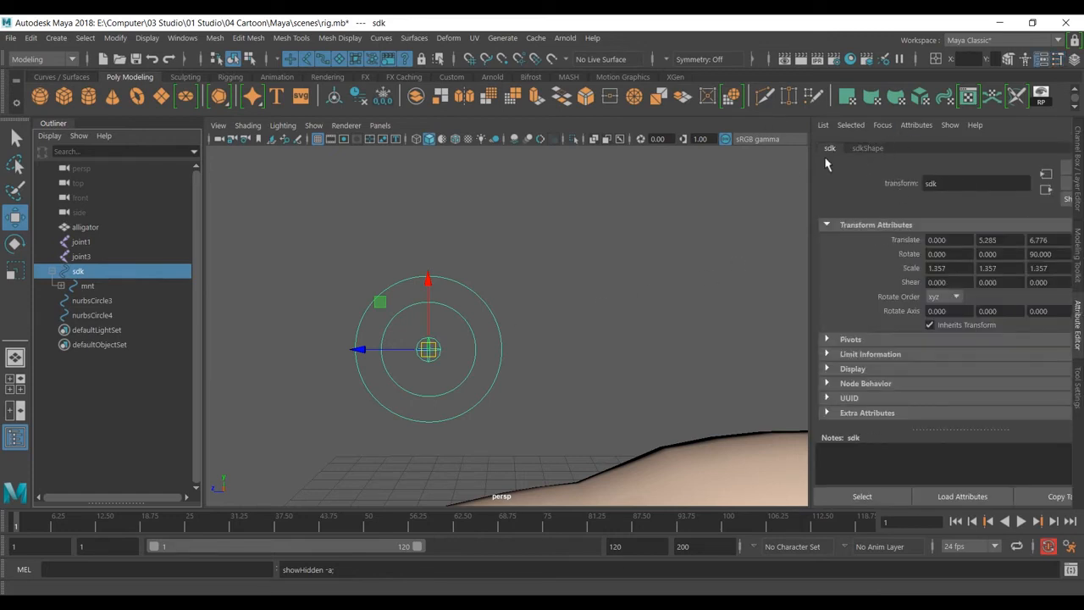
click(868, 149)
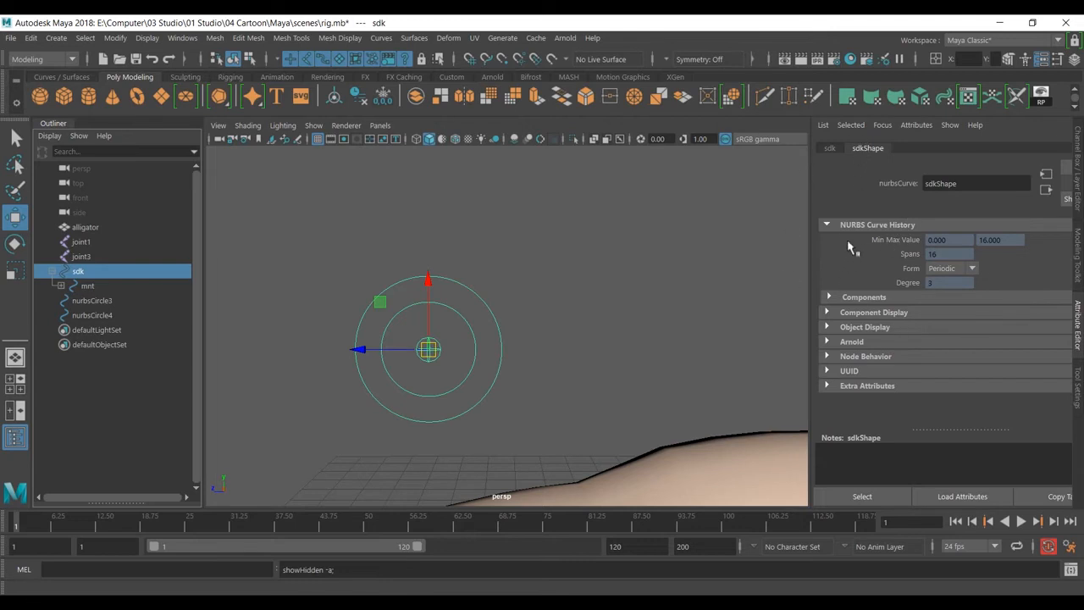
click(827, 327)
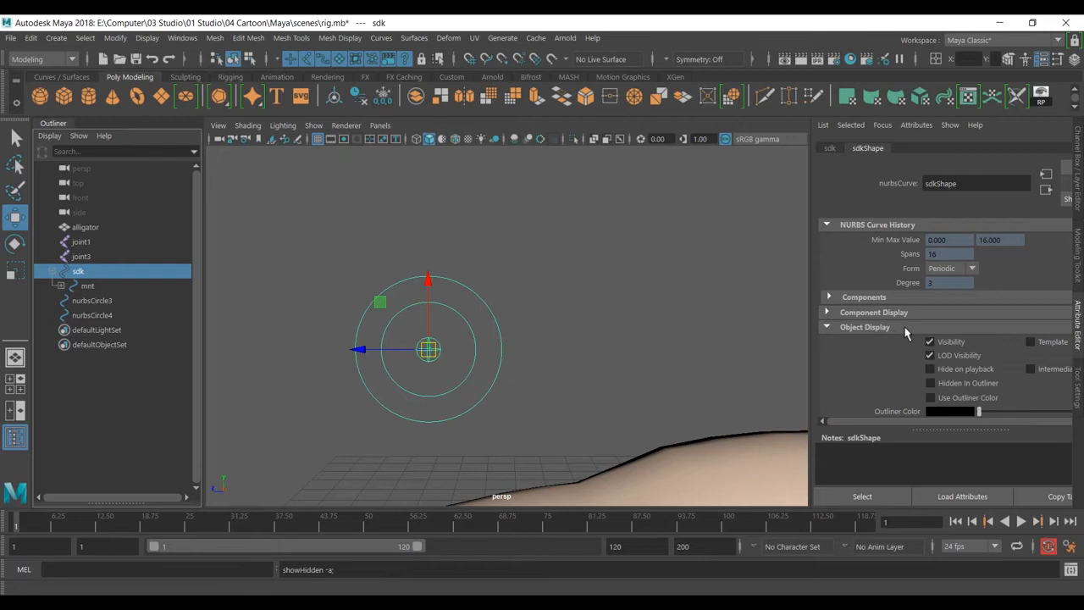
click(930, 342)
click(955, 346)
click(828, 327)
click(682, 290)
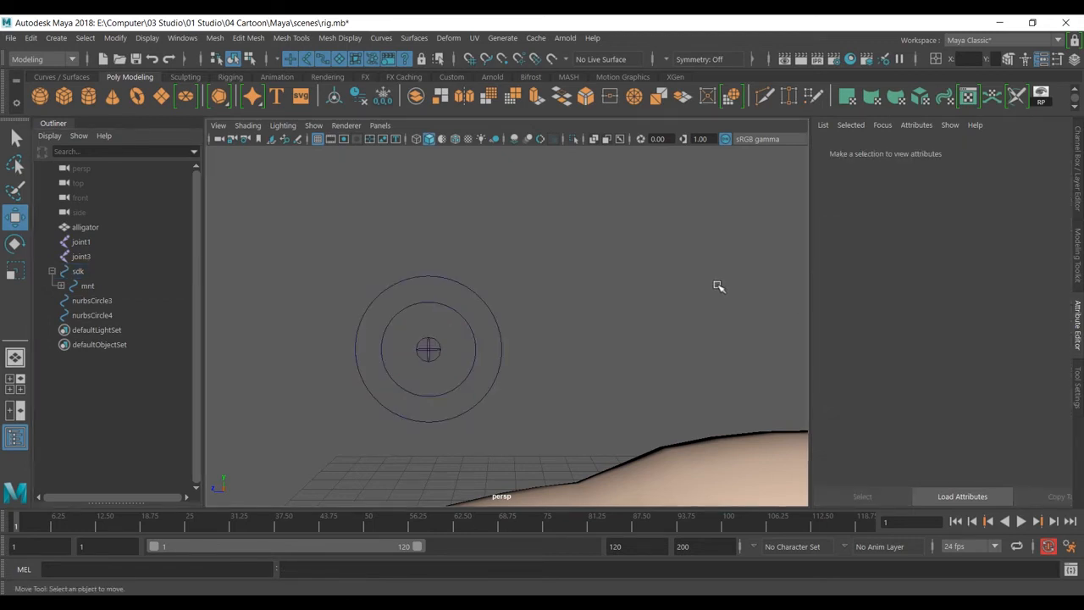
Step: Select only the sdk control's shape node, hide it, undo the hiding, and clear the selection
click(82, 273)
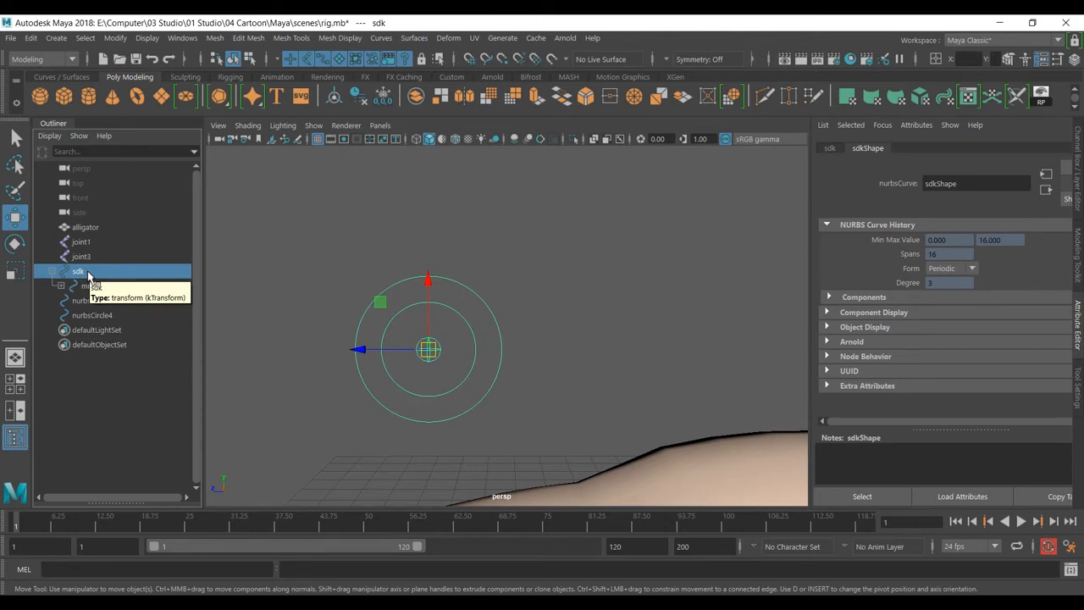
key(Down)
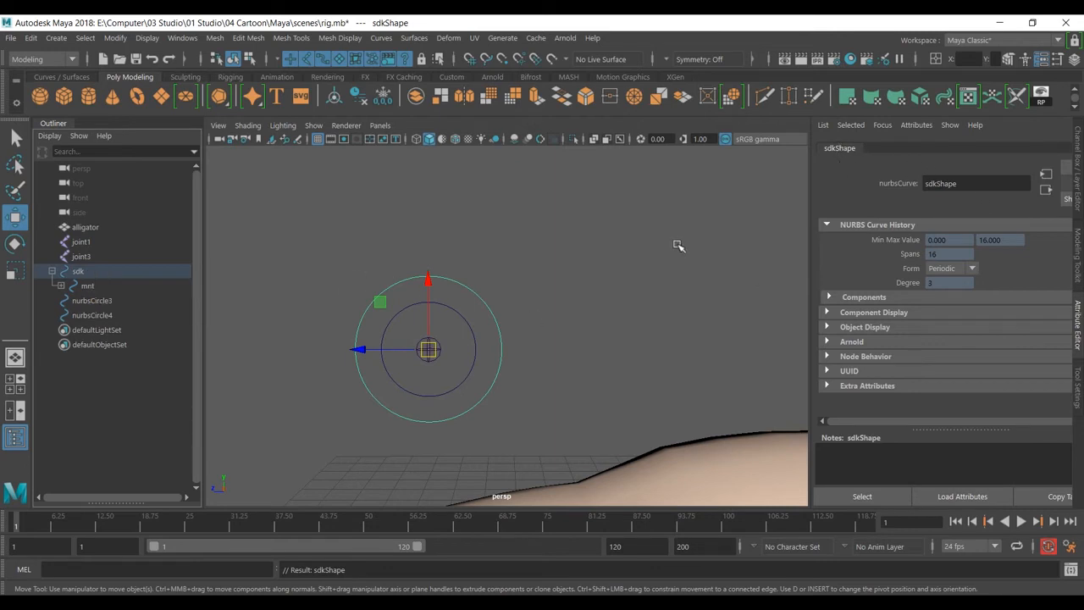
key(ctrl+h)
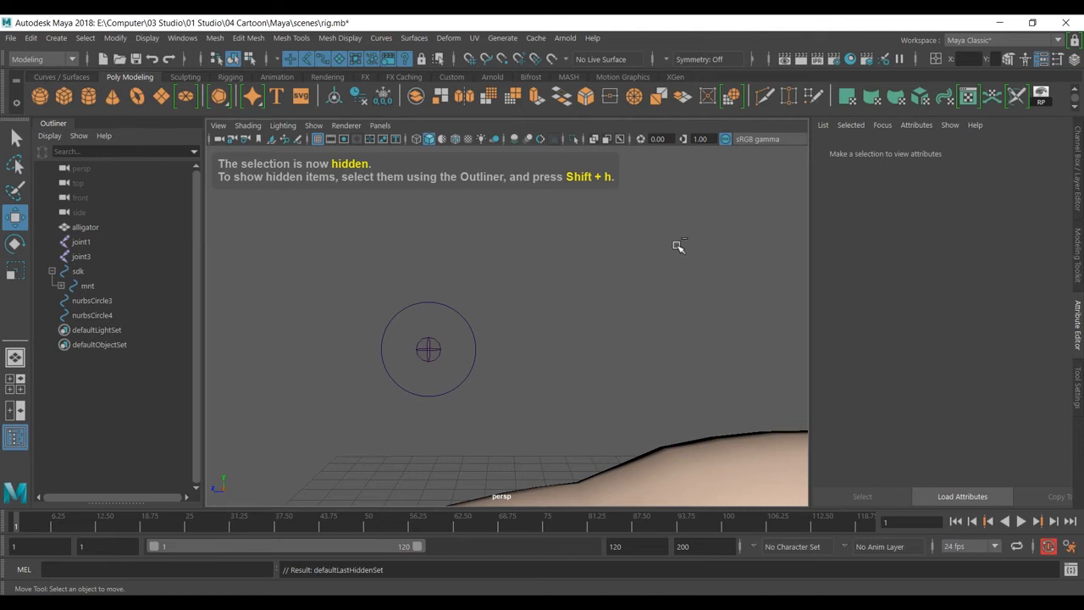
key(ctrl+z)
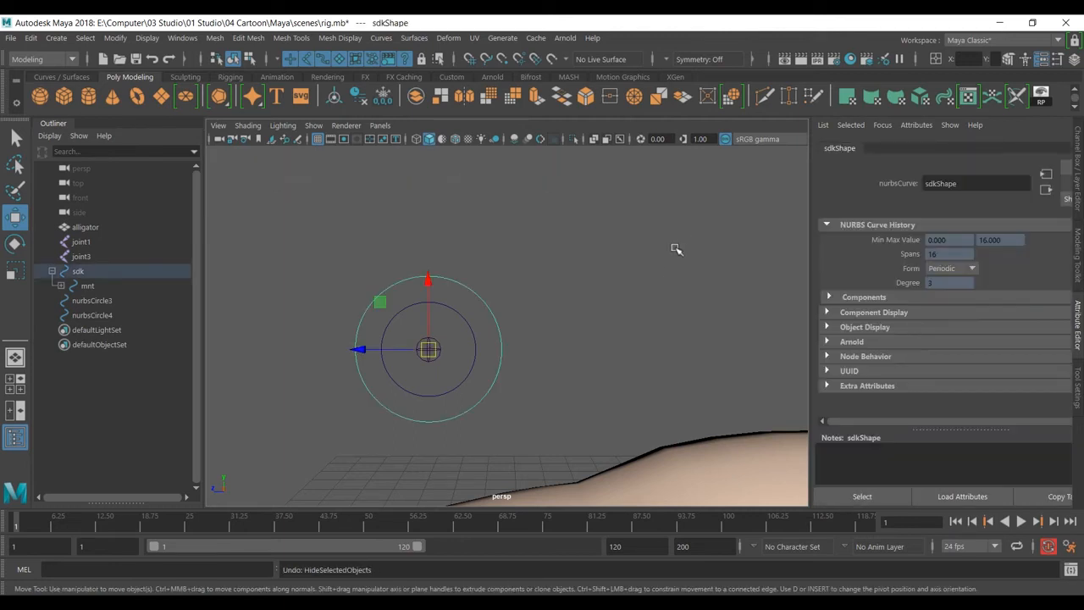
click(622, 305)
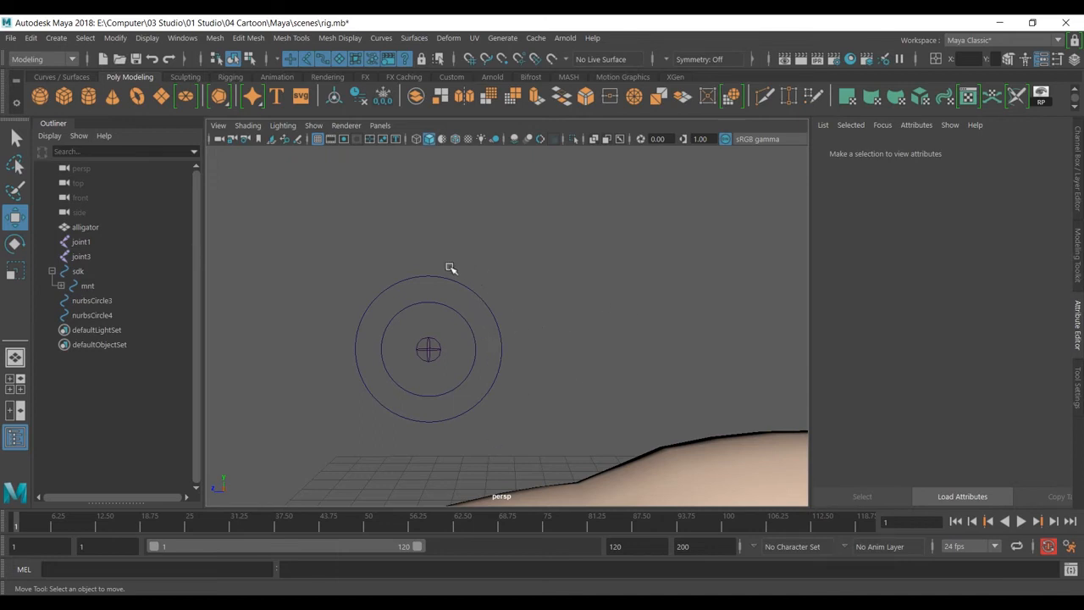
Step: Select the outer sdk circle and the inner mnt circle in turn to compare them, and clear the selection
drag(406, 263, 513, 291)
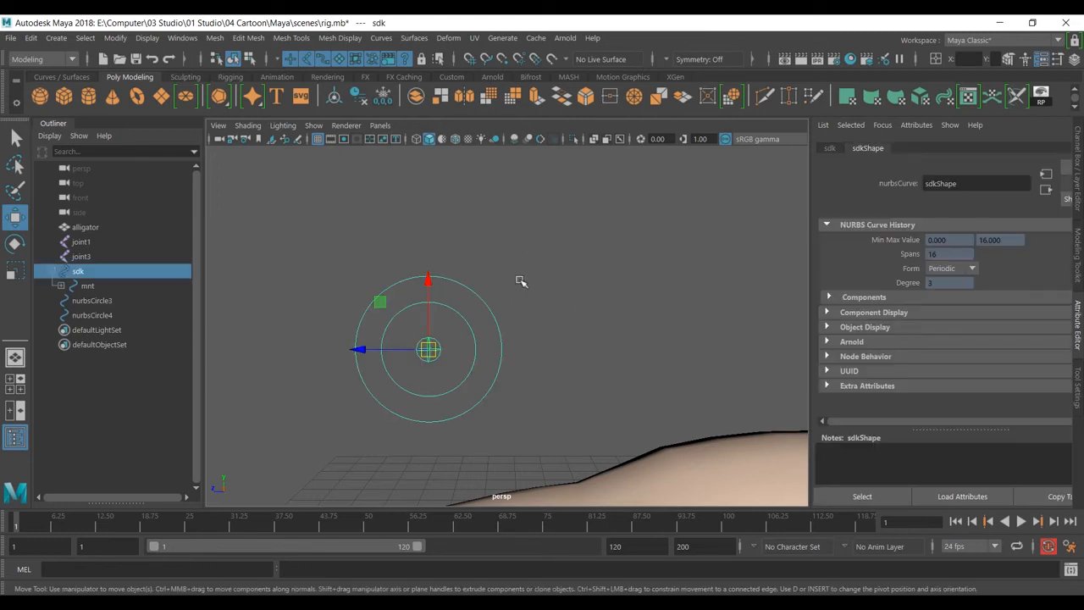
key(Down)
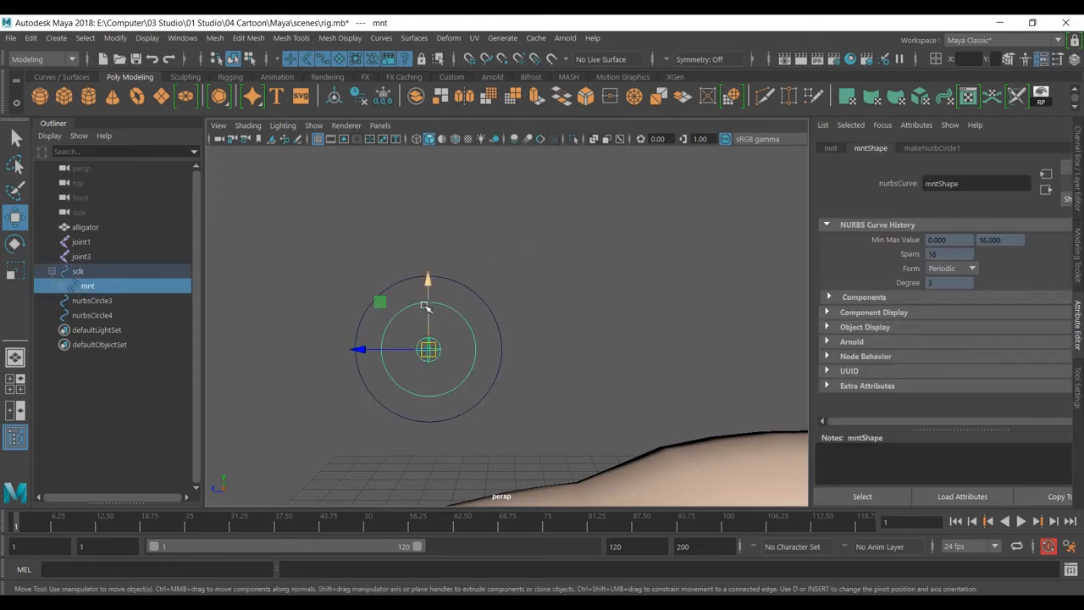
click(609, 322)
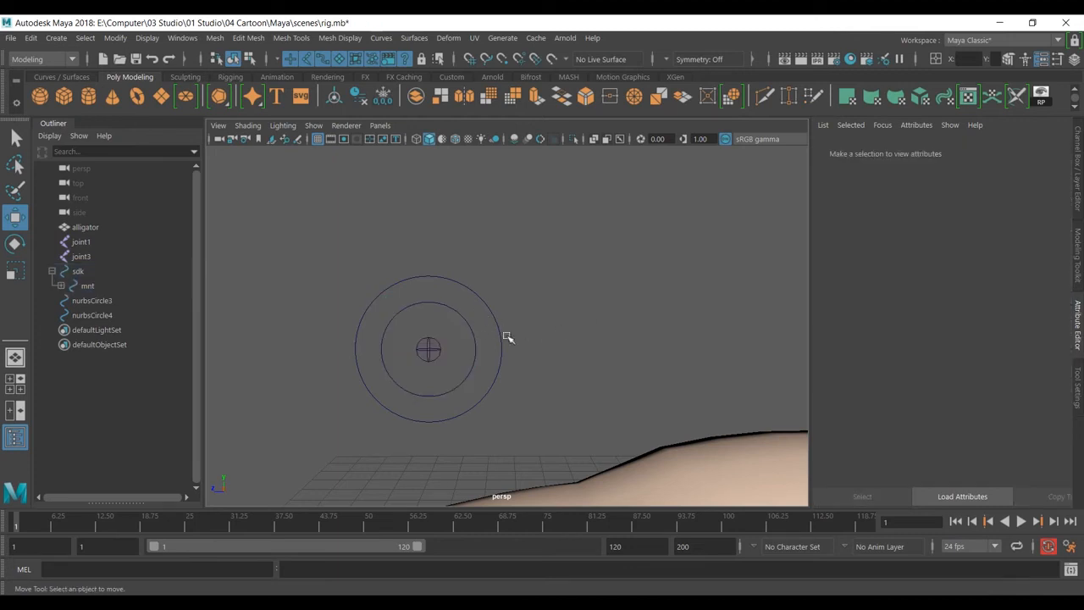
Step: Enter component mode on the mnt circle, test moving its upper control vertices downward, and undo the move
click(430, 305)
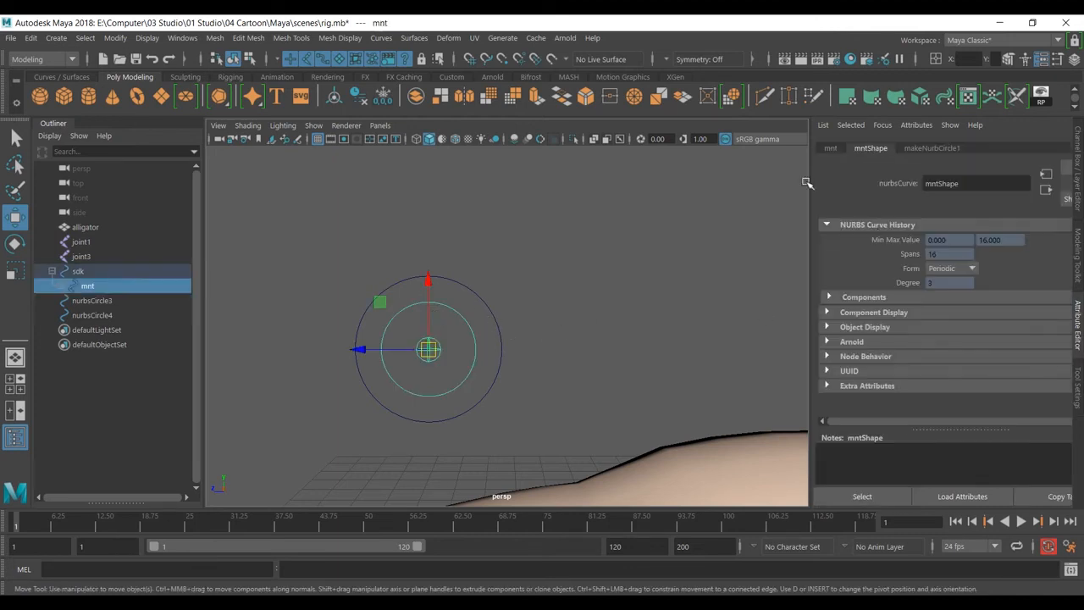
click(250, 58)
drag(386, 276, 492, 315)
drag(432, 273, 440, 295)
key(ctrl+z)
Step: Scale the mnt circle's uppermost, lowermost and two outermost side control vertices inward into an X shape, and return to object selection
alt+right_drag(474, 338, 552, 313)
drag(493, 255, 513, 191)
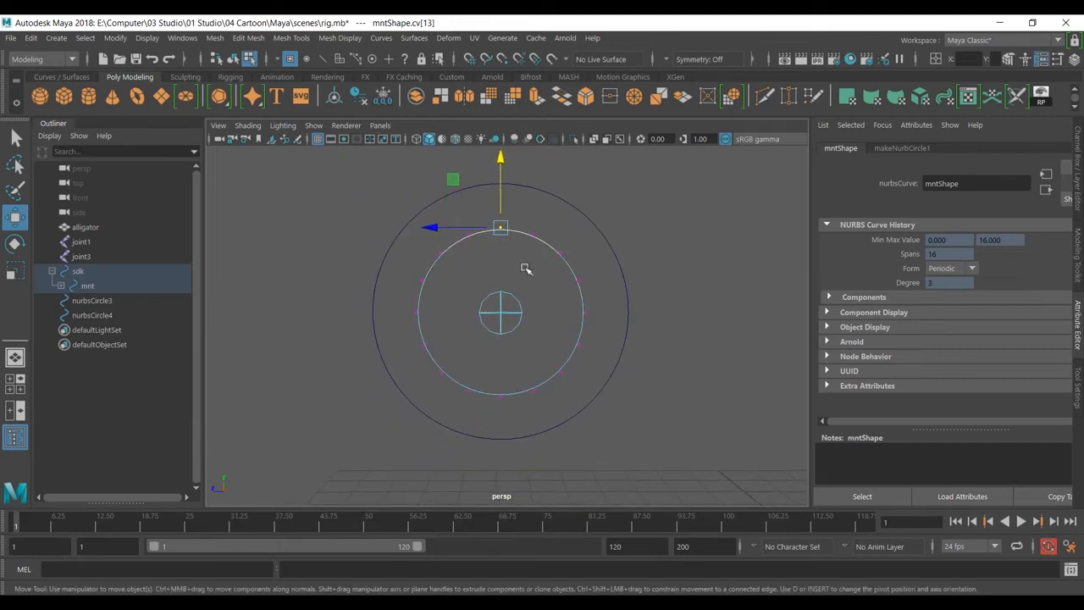
shift+drag(490, 371, 508, 414)
shift+drag(404, 303, 434, 325)
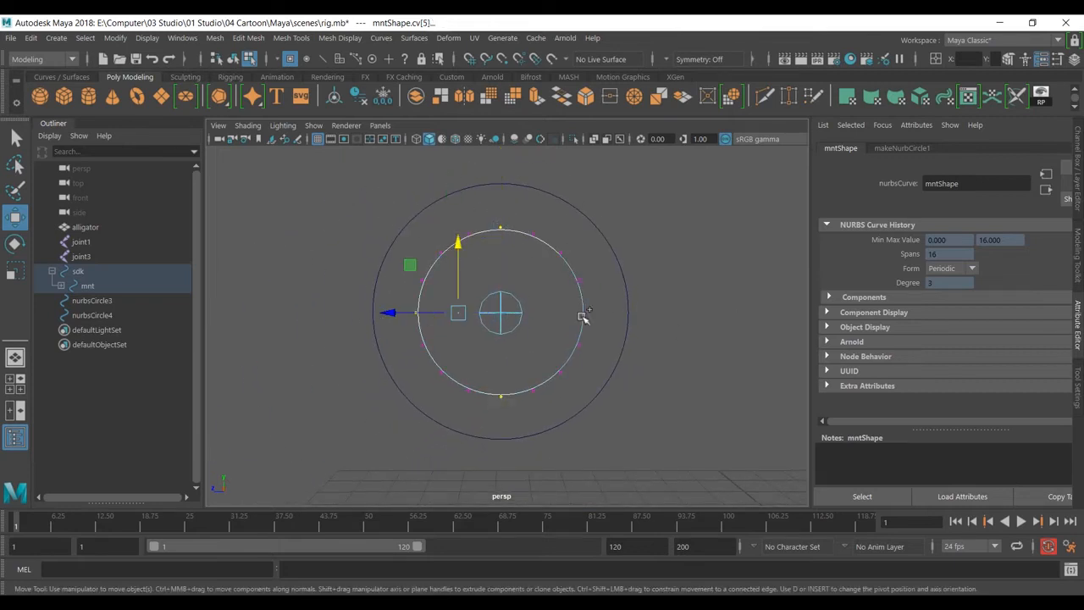
shift+drag(566, 307, 600, 324)
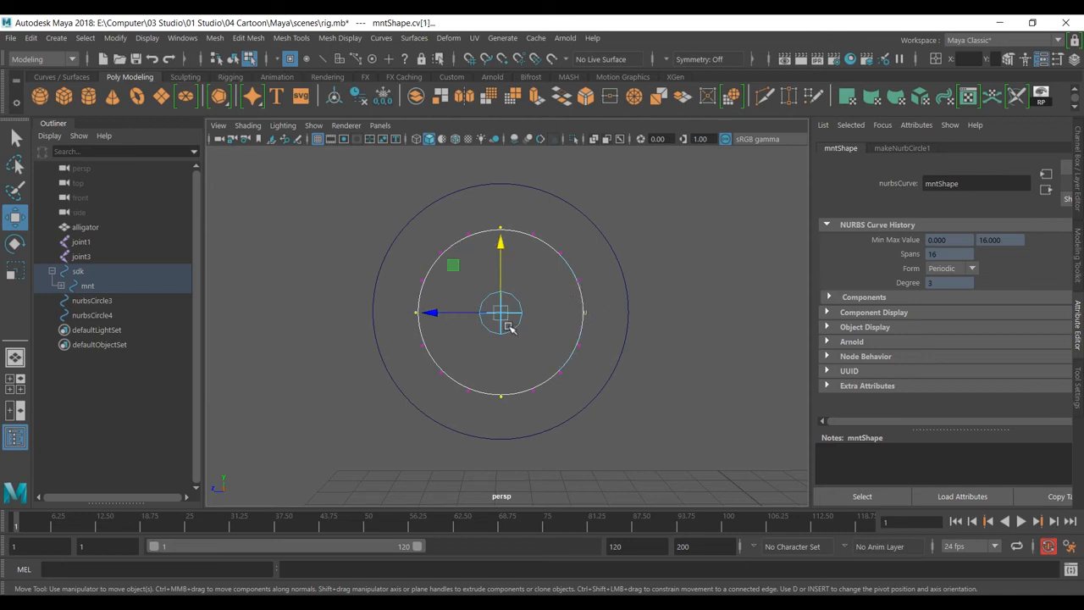
key(e)
key(r)
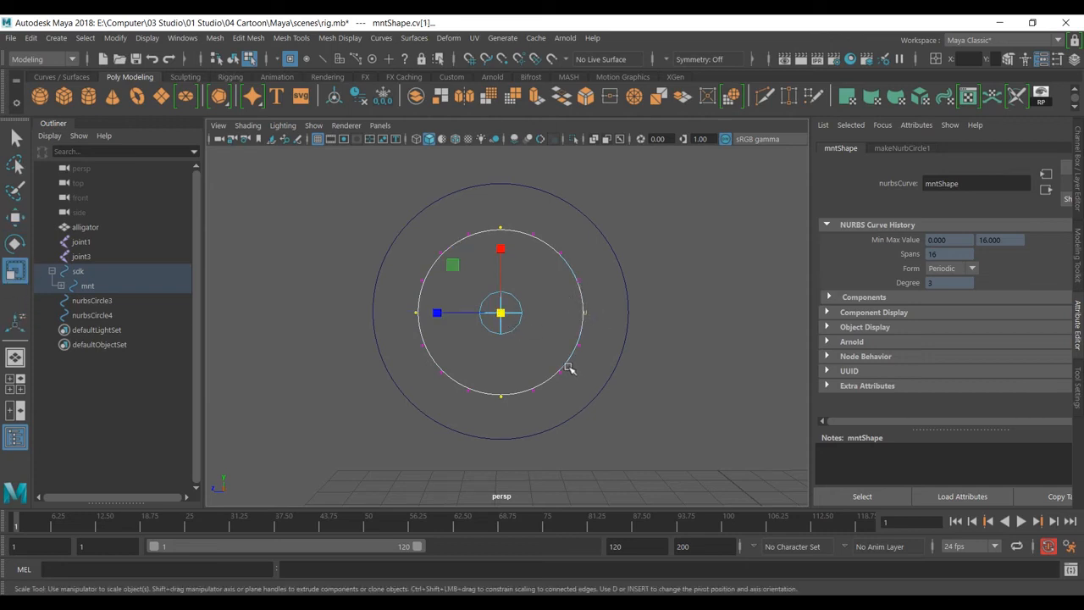
drag(503, 320, 400, 298)
key(F8)
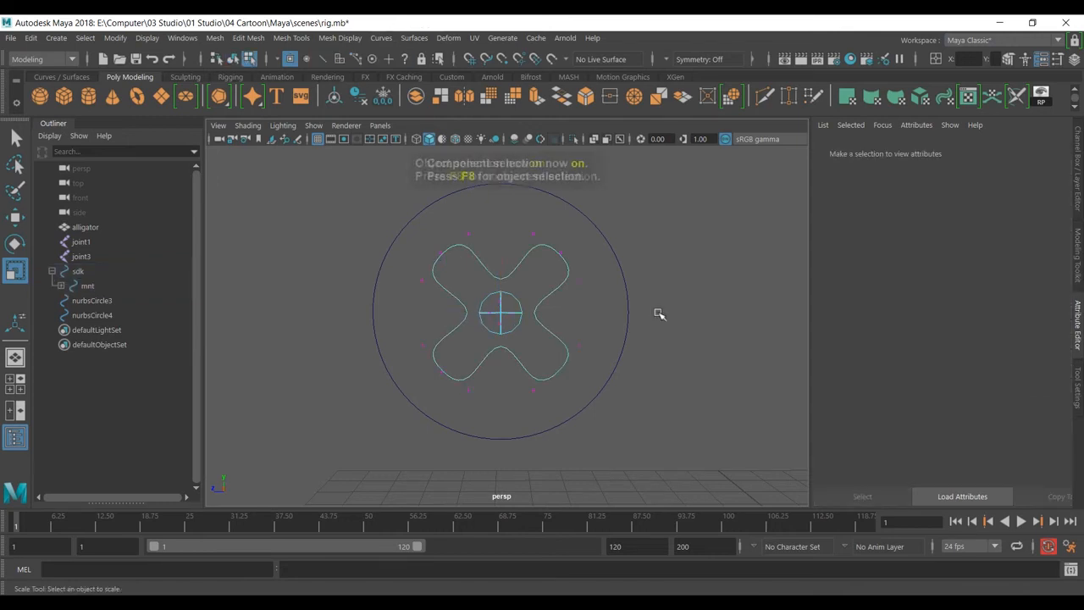
click(676, 309)
Step: Try moving all control vertices of the X-shaped mnt curve above the sdk circle, and check its pivot in object mode
scroll(677, 311, down, 3)
alt+middle_drag(680, 317, 596, 343)
alt+right_drag(535, 365, 542, 365)
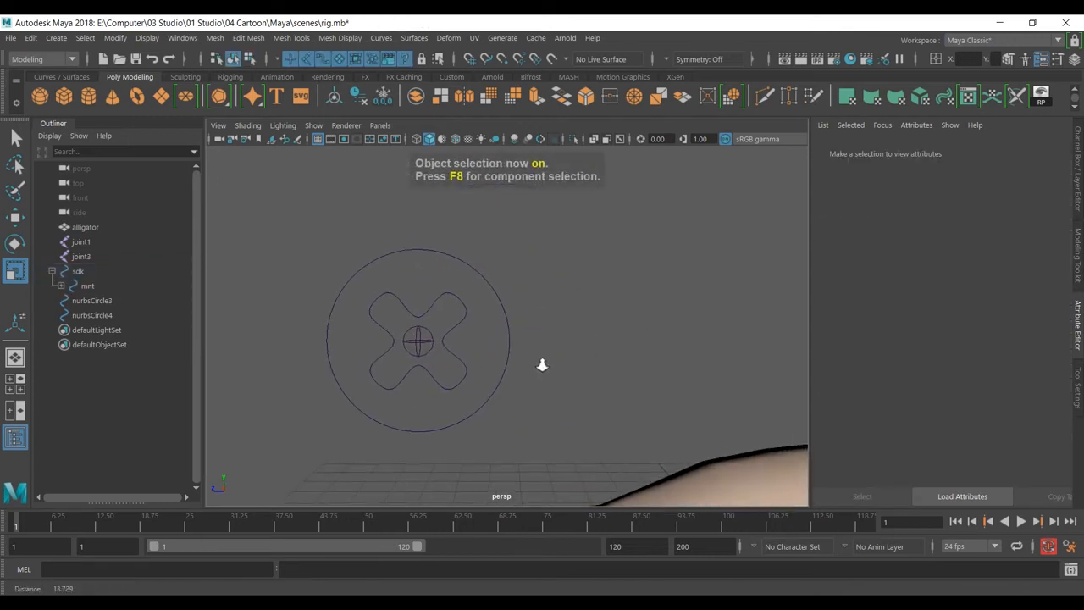
click(462, 323)
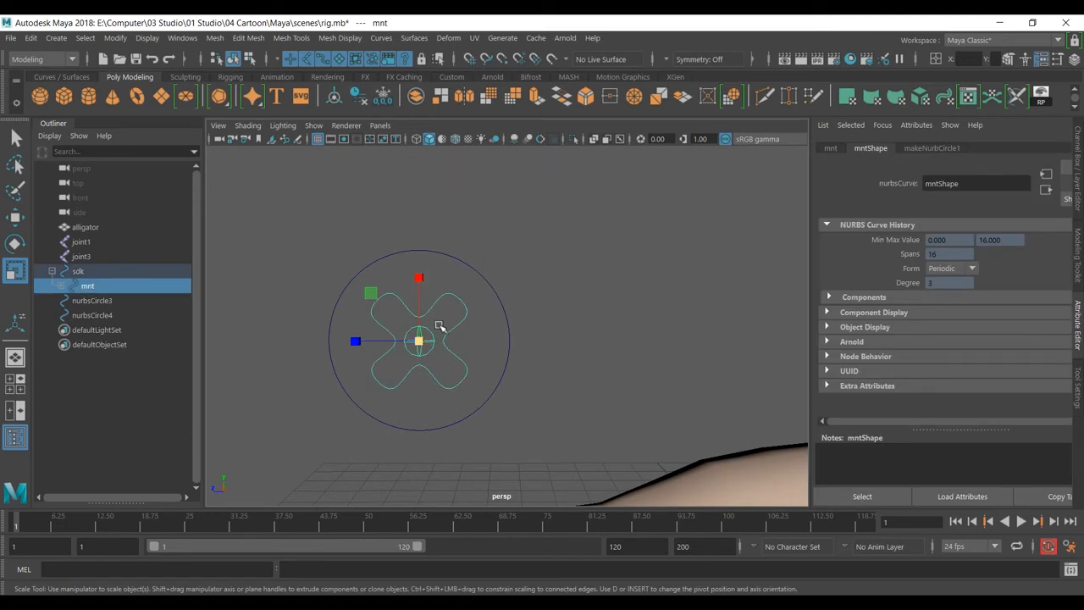
scroll(442, 323, down, 2)
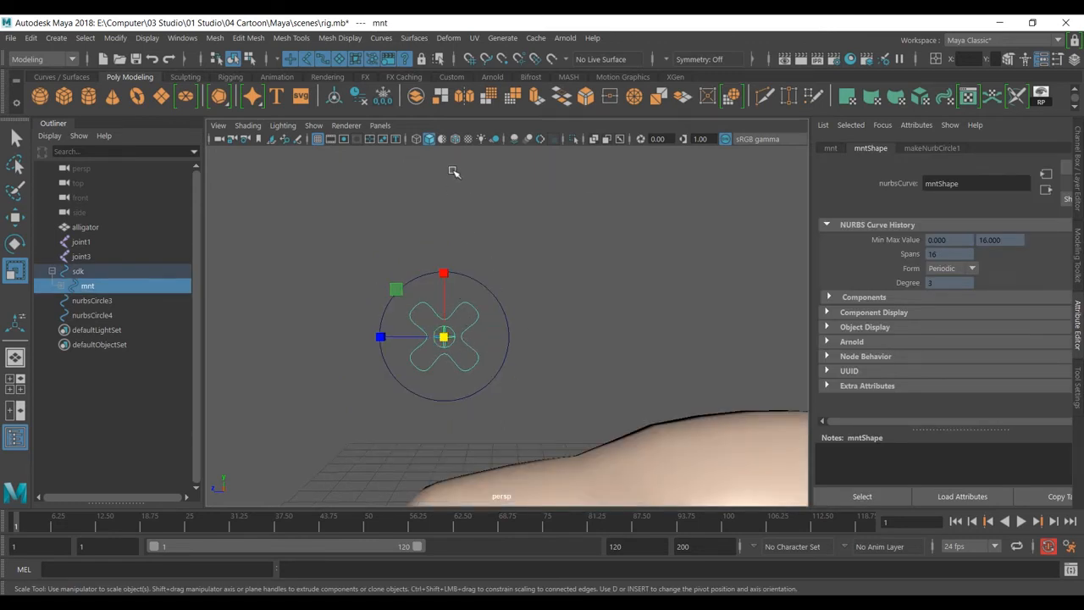
alt+drag(460, 311, 472, 383)
click(249, 58)
drag(561, 273, 338, 447)
key(w)
drag(429, 312, 451, 144)
click(573, 280)
key(F8)
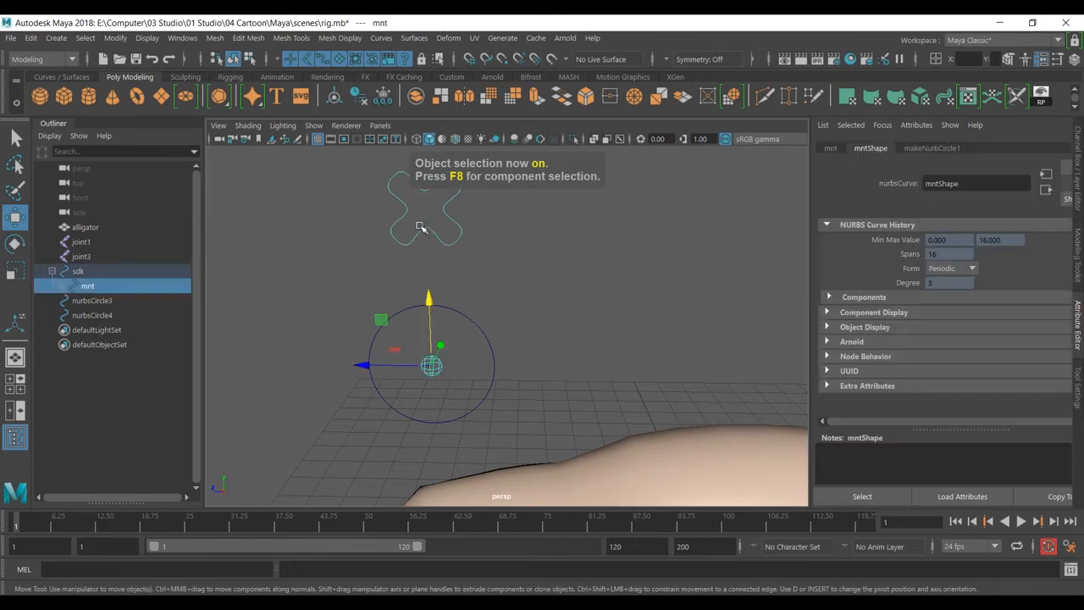
drag(512, 251, 440, 215)
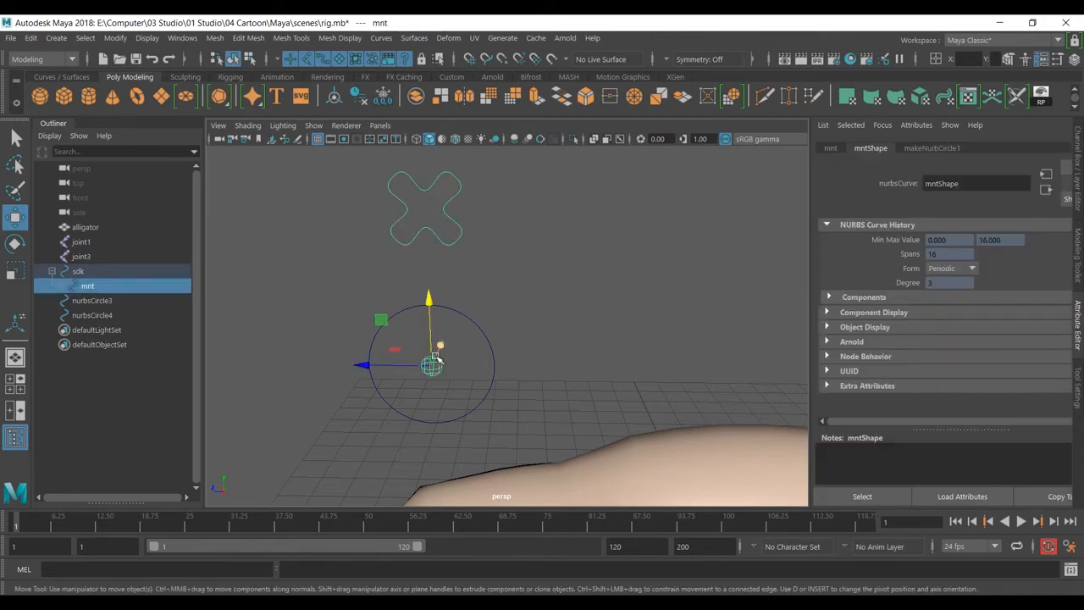
Step: Undo the upward move of the mnt curve's control vertices and return to object selection with mnt selected
key(ctrl+z)
key(ctrl+z)
key(ctrl+z)
key(ctrl+z)
key(ctrl+z)
key(ctrl+z)
key(ctrl+z)
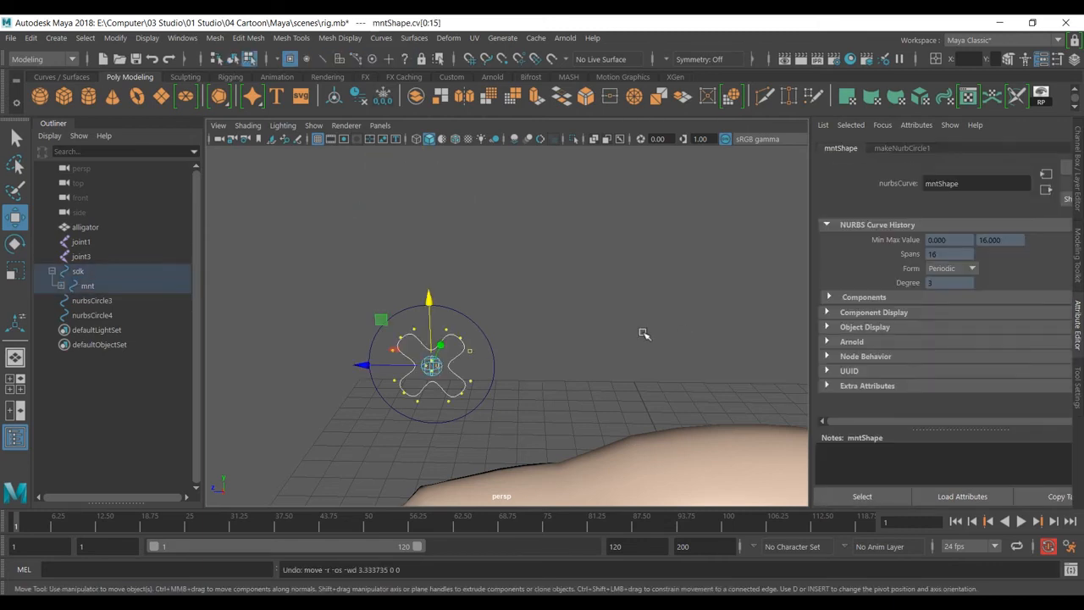
click(682, 331)
alt+drag(642, 365, 601, 369)
key(F8)
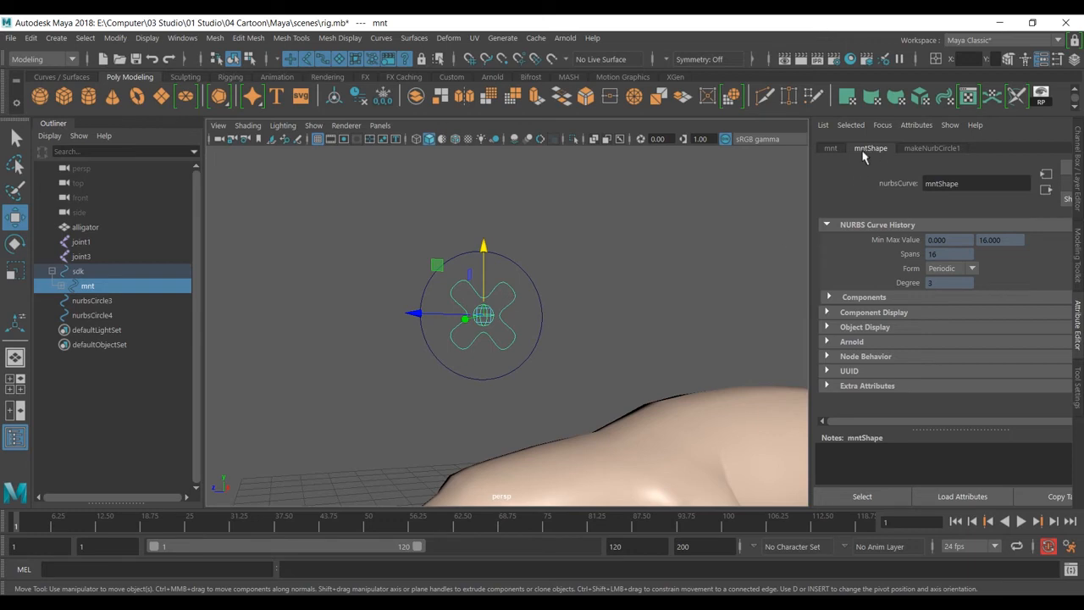
Step: Enable the drawing overrides on mntShape, set its index color to red, and clear the selection
click(865, 328)
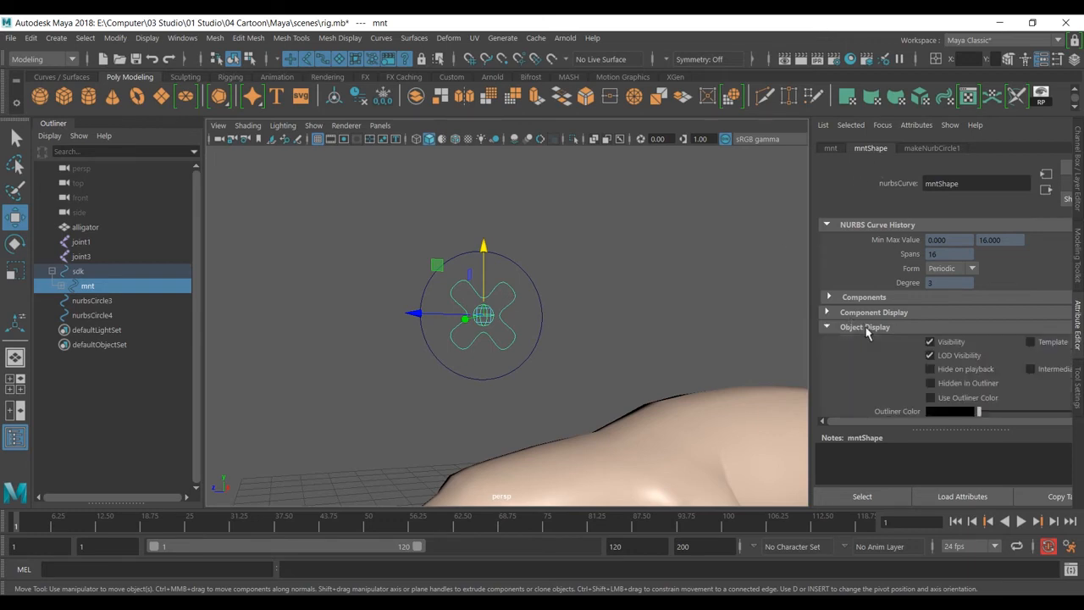
scroll(926, 346, down, 3)
scroll(819, 326, up, 1)
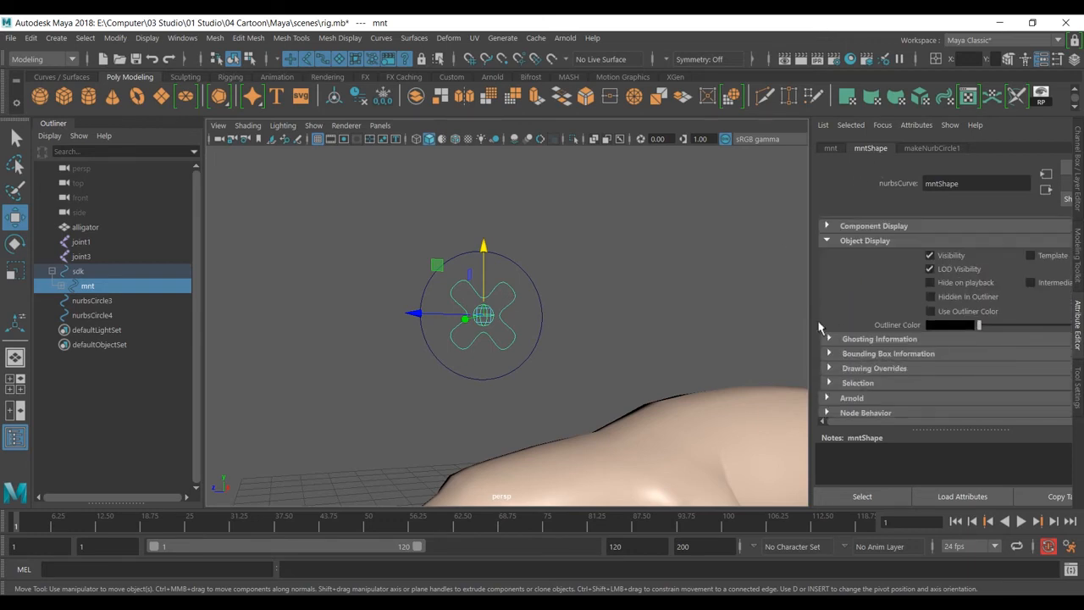
click(874, 369)
scroll(940, 347, down, 3)
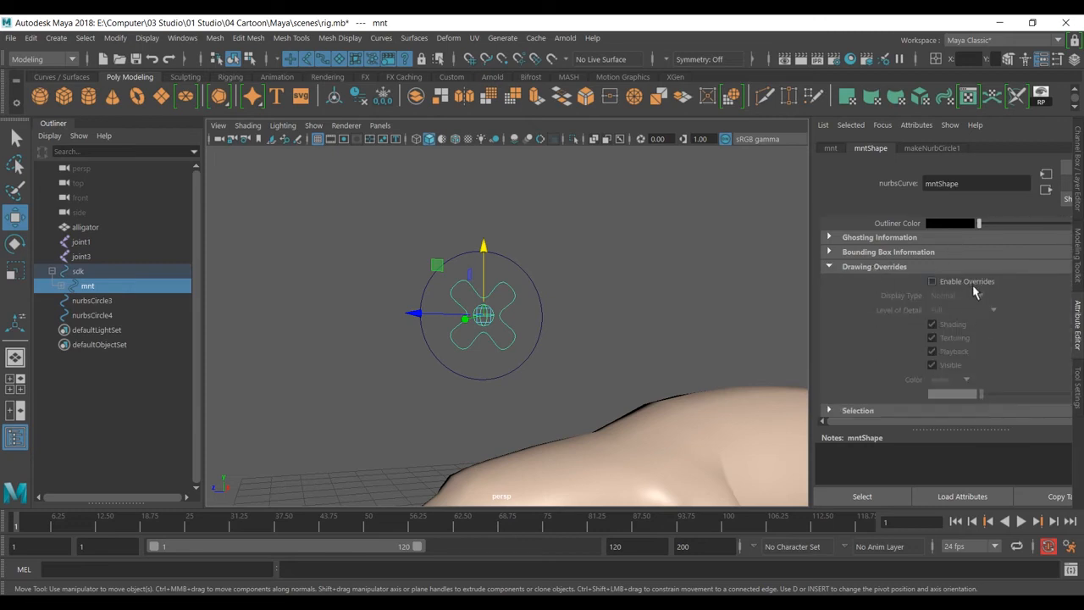
scroll(974, 312, down, 2)
mouse_move(978, 335)
mouse_down()
mouse_move(1039, 337)
mouse_move(1026, 339)
mouse_up()
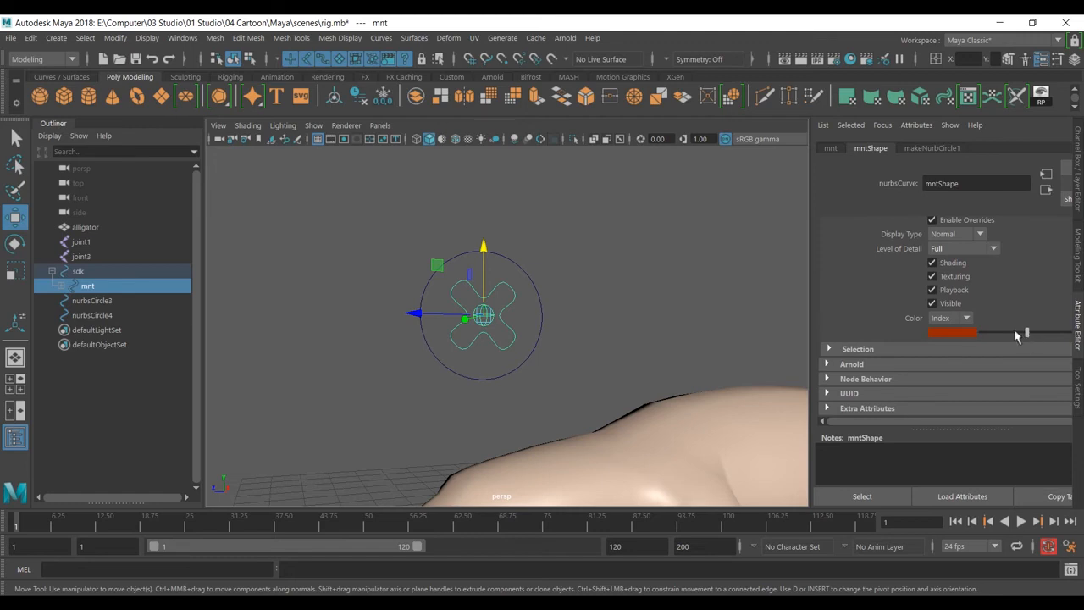
click(658, 266)
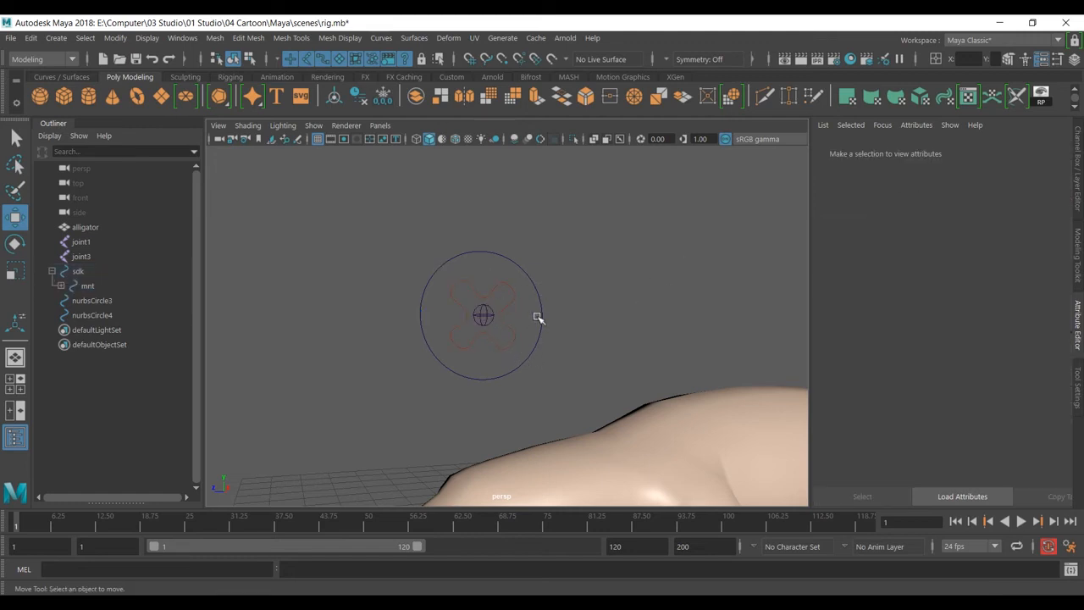
Step: Change the mnt curve's override color to magenta and clear the selection
click(514, 295)
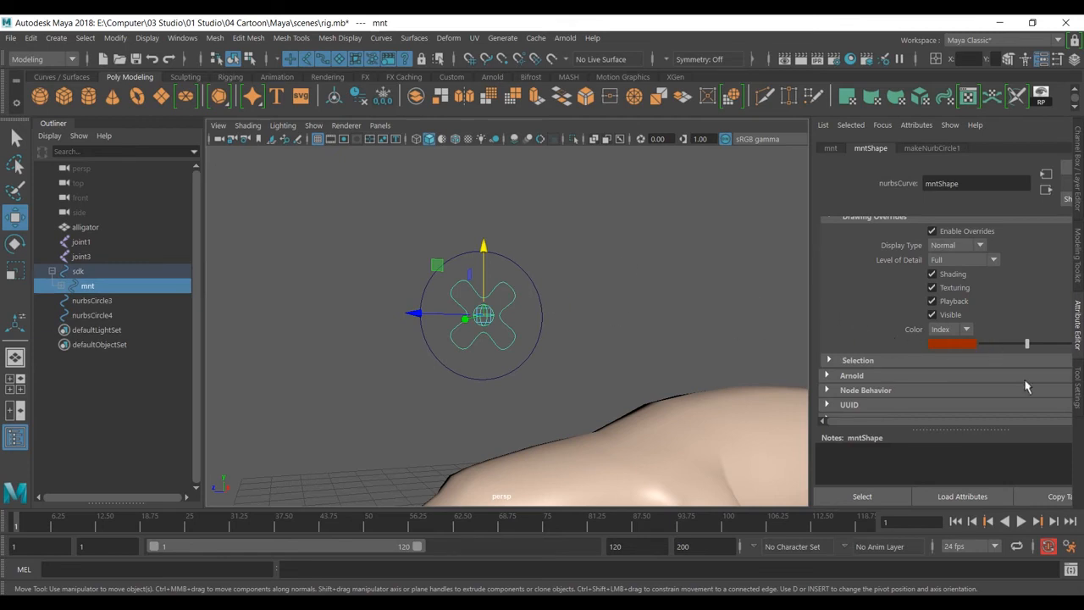
drag(1027, 344, 1017, 345)
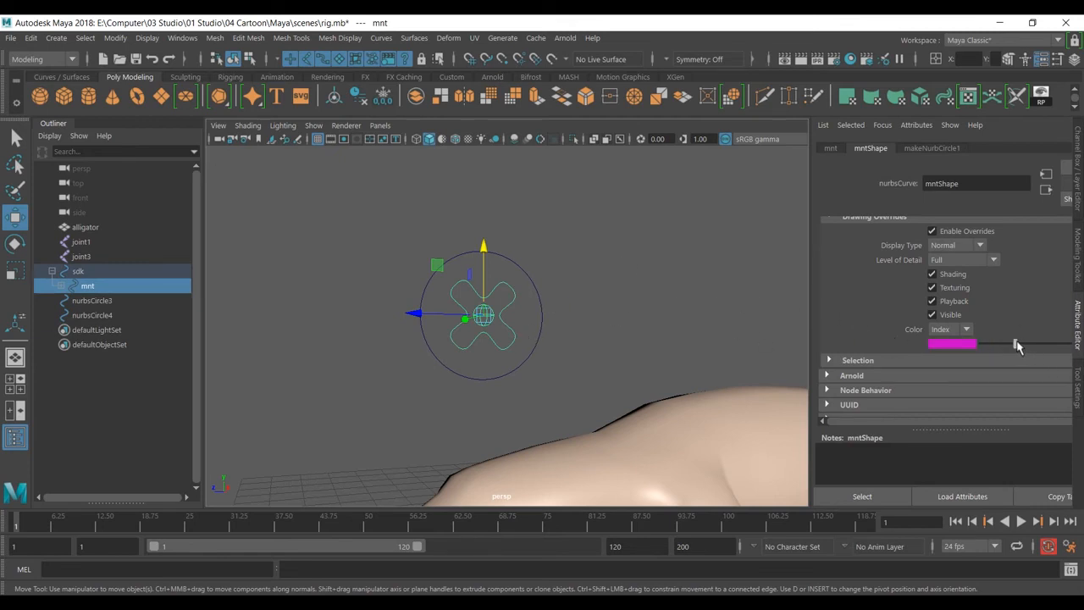
click(587, 301)
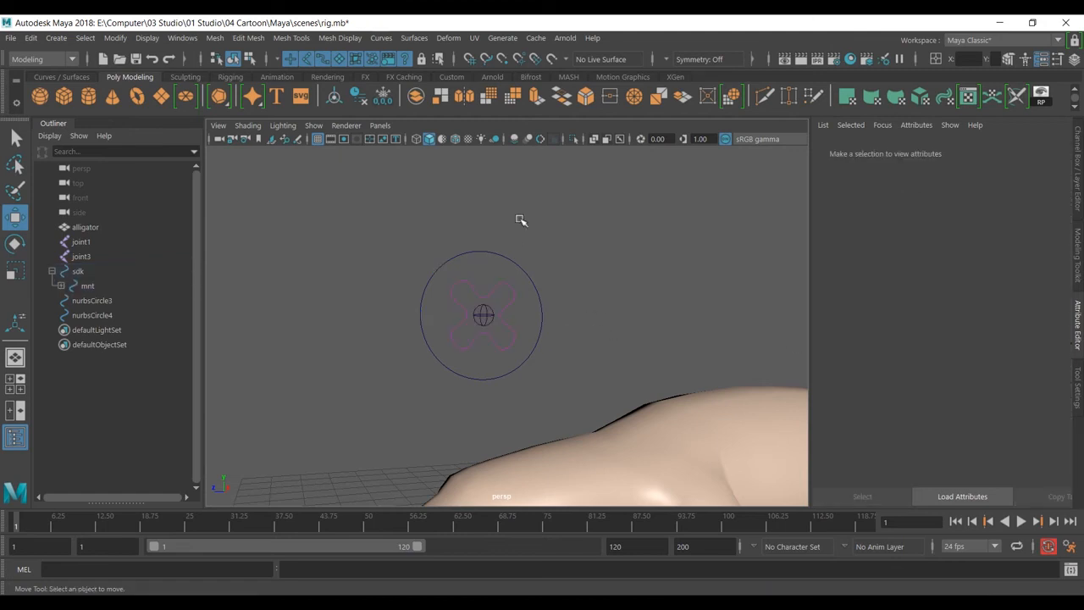
scroll(588, 267, down, 3)
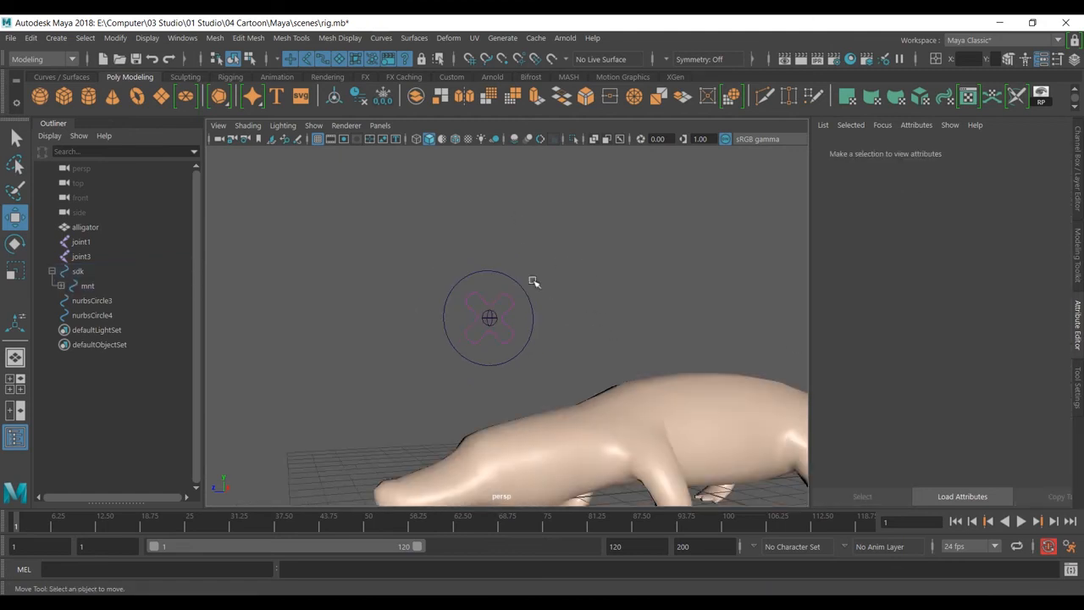
Step: Try moving the sdk circle and undo the move
click(485, 262)
drag(489, 314, 469, 358)
key(ctrl+z)
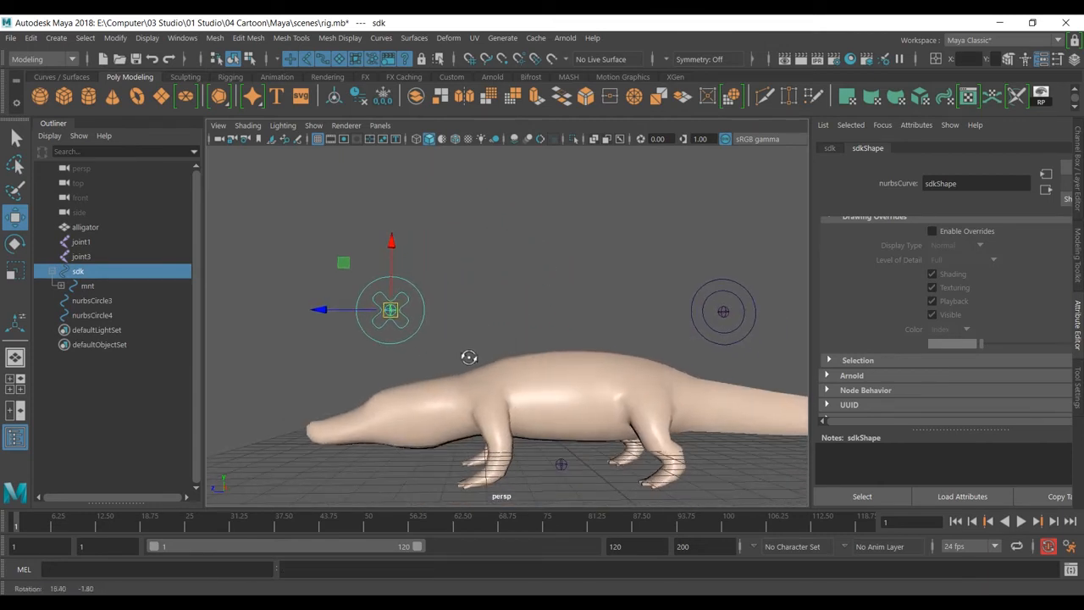
Step: Bind the alligator mesh as skin to joint2, joint3 and joint1, and clear the selection
alt+middle_drag(496, 352, 489, 378)
alt+right_drag(431, 298, 453, 310)
alt+middle_drag(551, 324, 508, 306)
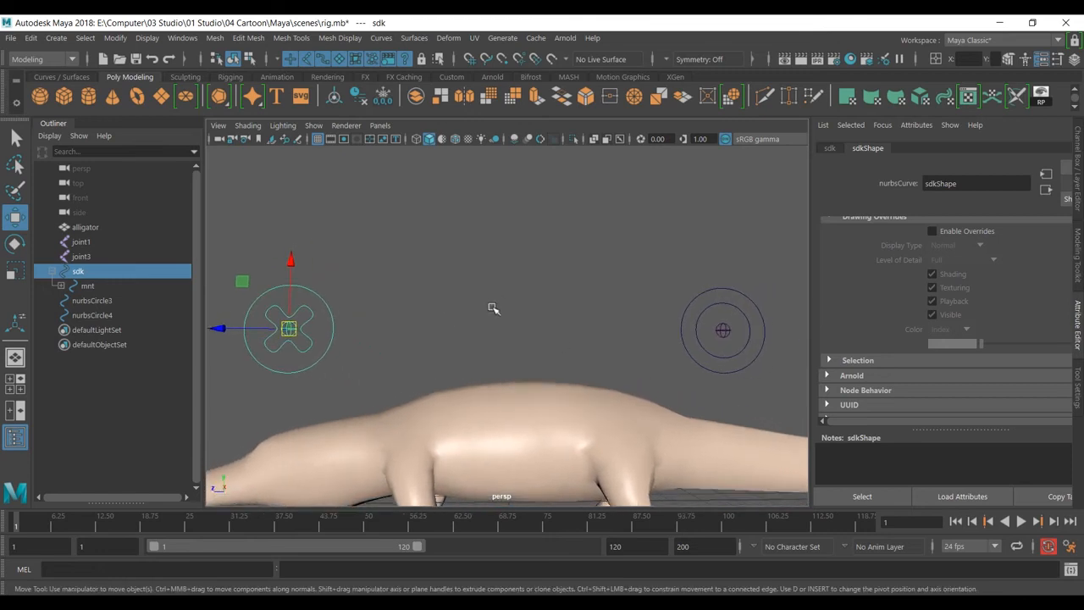
click(412, 344)
click(288, 327)
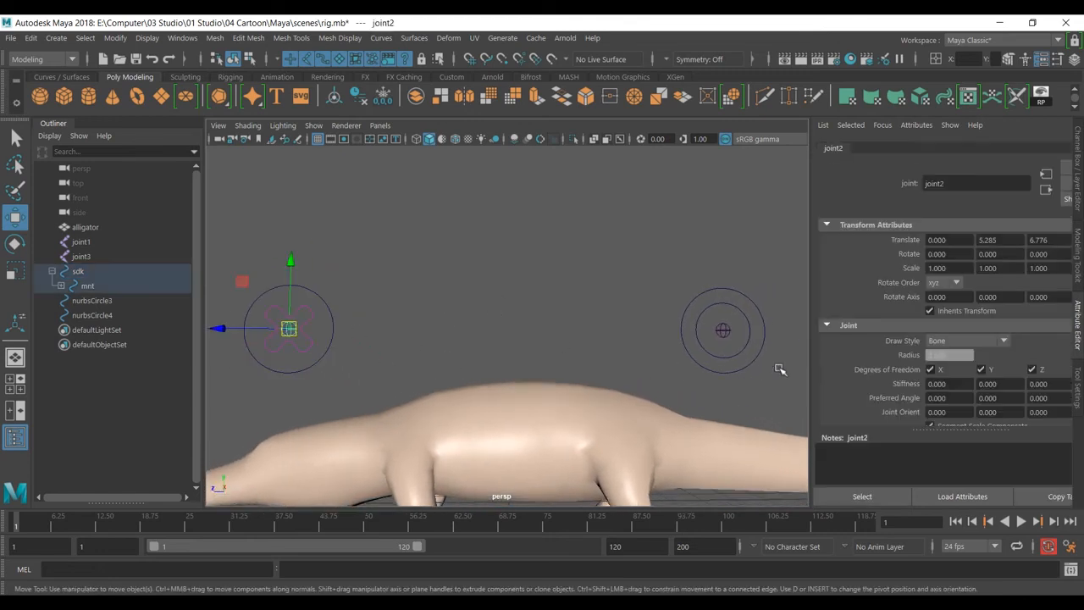
click(729, 330)
alt+drag(581, 382, 551, 395)
shift+click(538, 449)
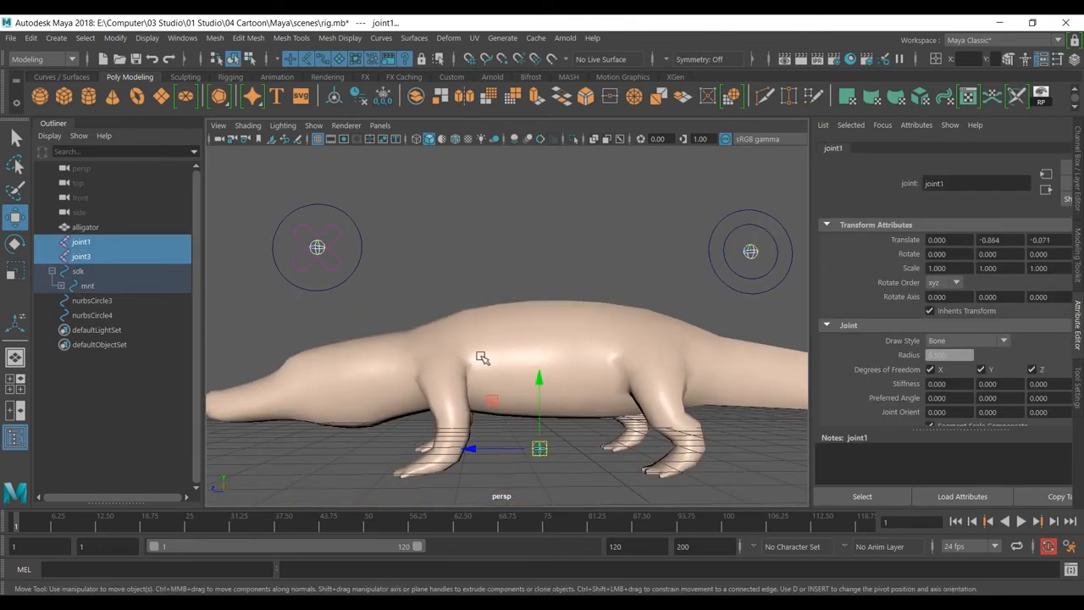
shift+click(491, 366)
click(231, 77)
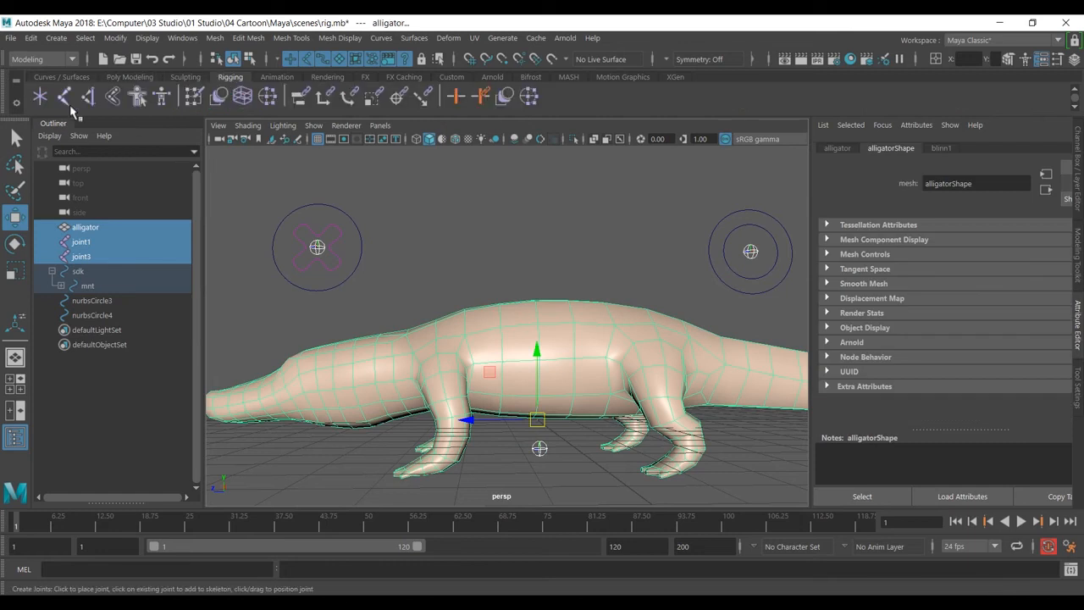
click(359, 208)
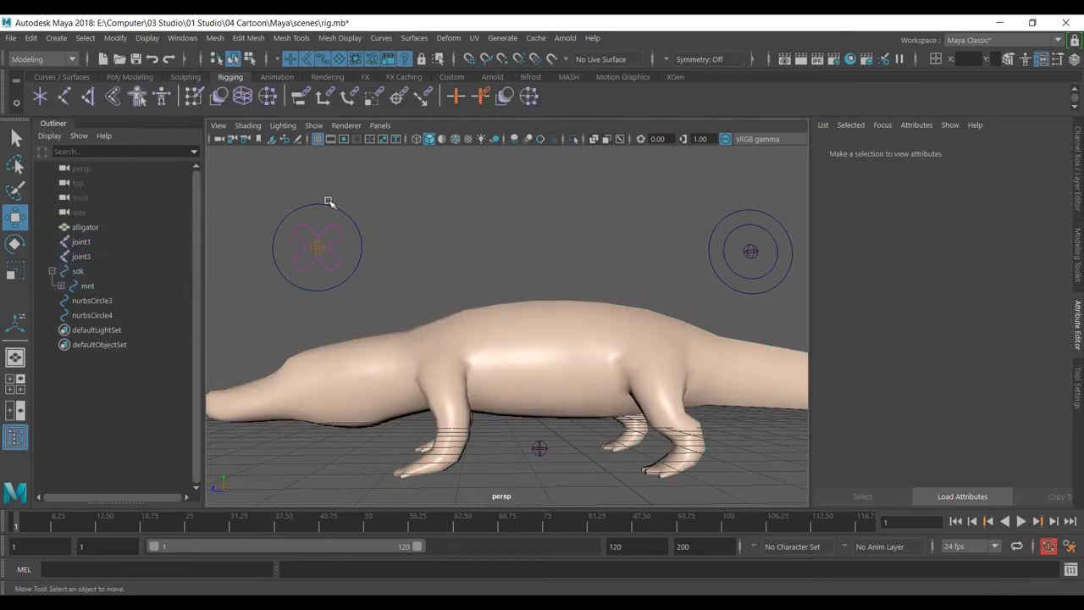
Step: Test the skin binding by moving the sdk control freely up from the head, and undo the move
click(328, 202)
drag(317, 247, 368, 172)
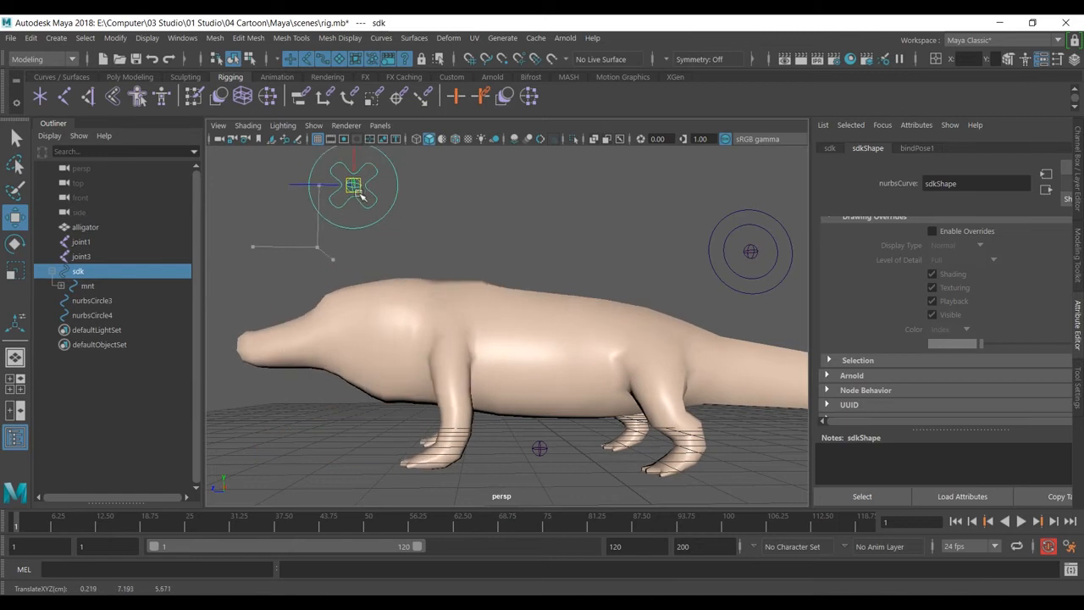
key(ctrl+z)
Step: Try raising the sdk control and lowering the nested mnt control, and undo these test moves
alt+middle_drag(379, 249, 416, 287)
drag(356, 244, 358, 146)
click(358, 190)
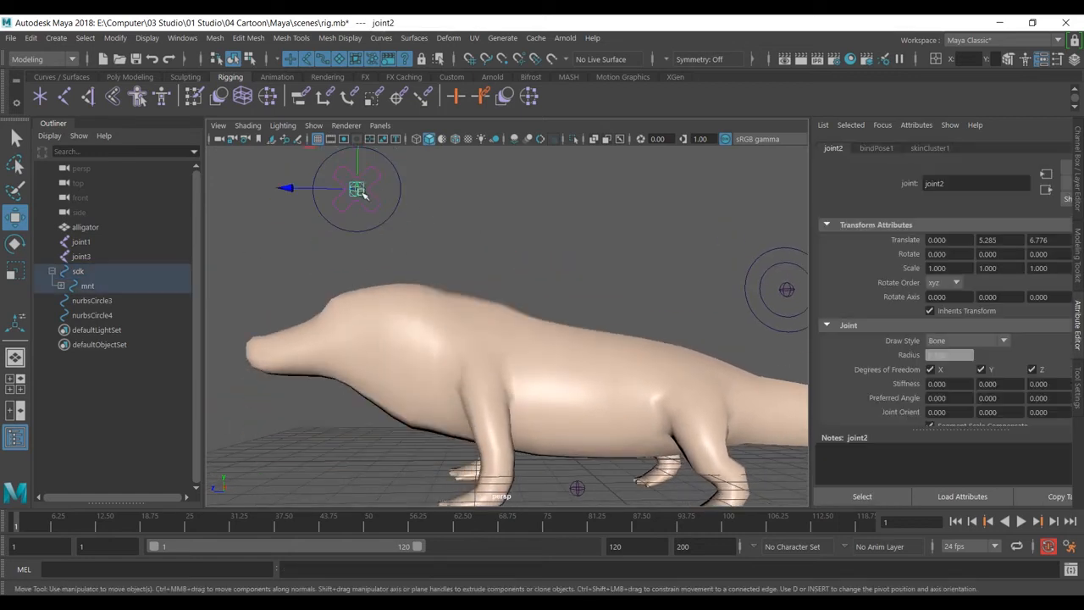
click(379, 177)
drag(362, 151, 362, 210)
key(ctrl+z)
key(ctrl+z)
key(ctrl+z)
key(ctrl+z)
key(ctrl+z)
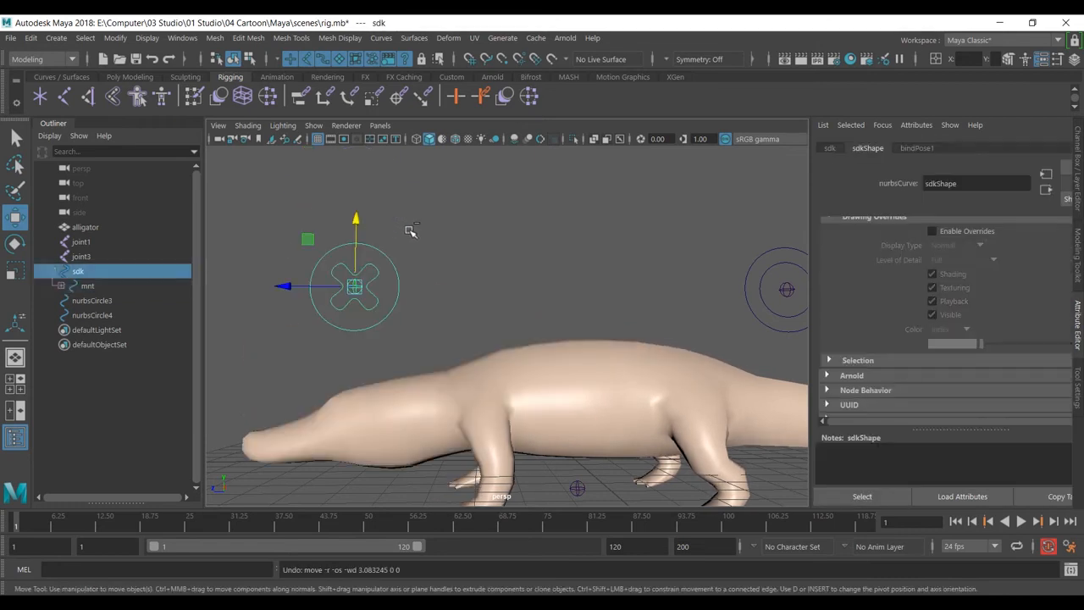
Step: Switch to the Rigging menu set and detach the Constrain commands as a floating window over the attribute area
alt+middle_drag(558, 278, 488, 350)
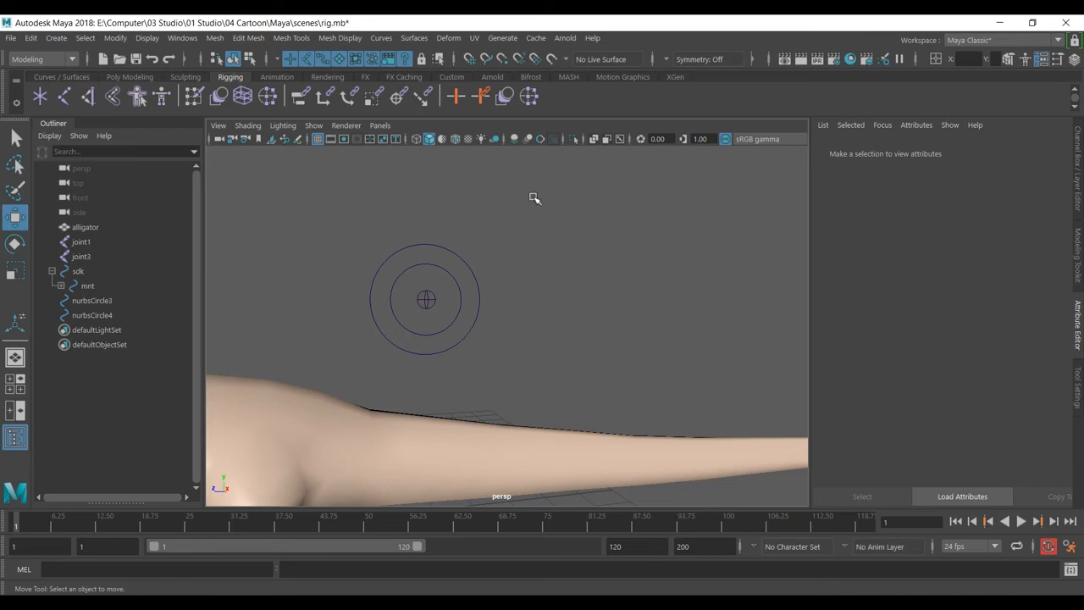
click(58, 60)
click(25, 89)
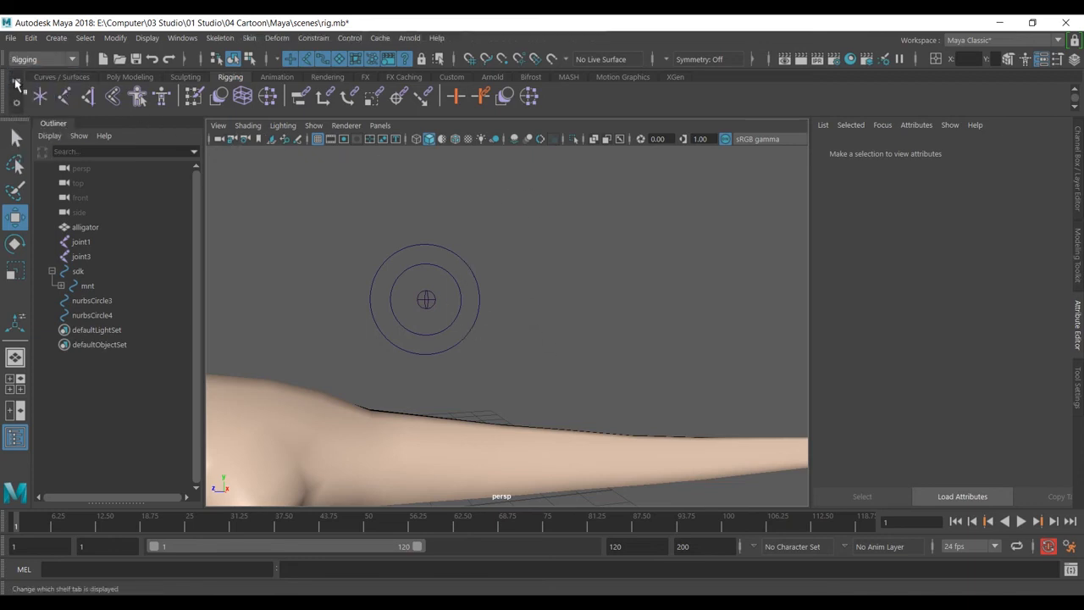
click(309, 47)
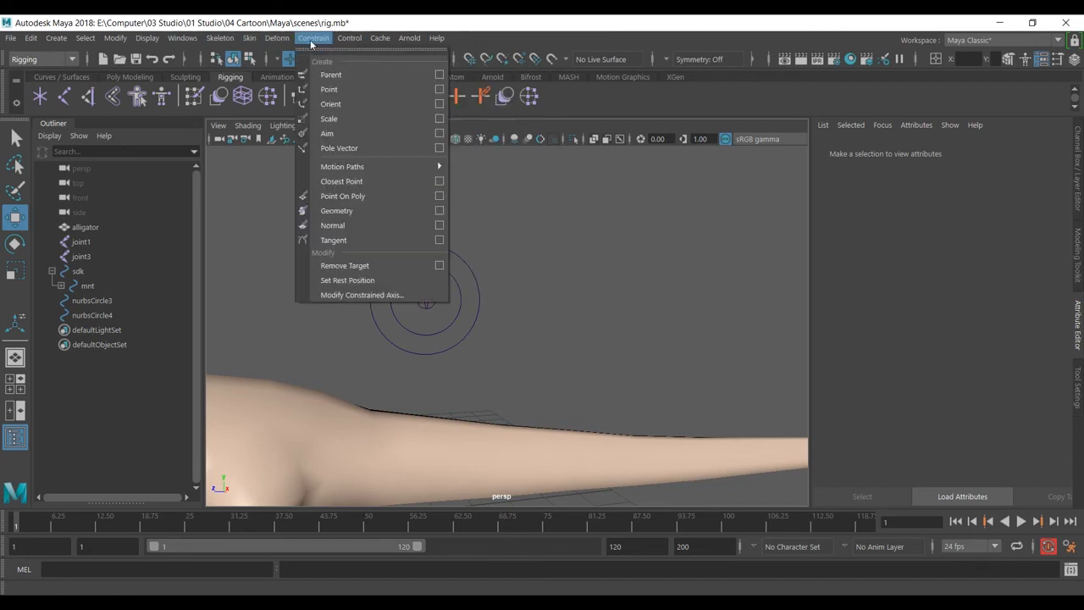
click(373, 44)
drag(372, 40, 926, 183)
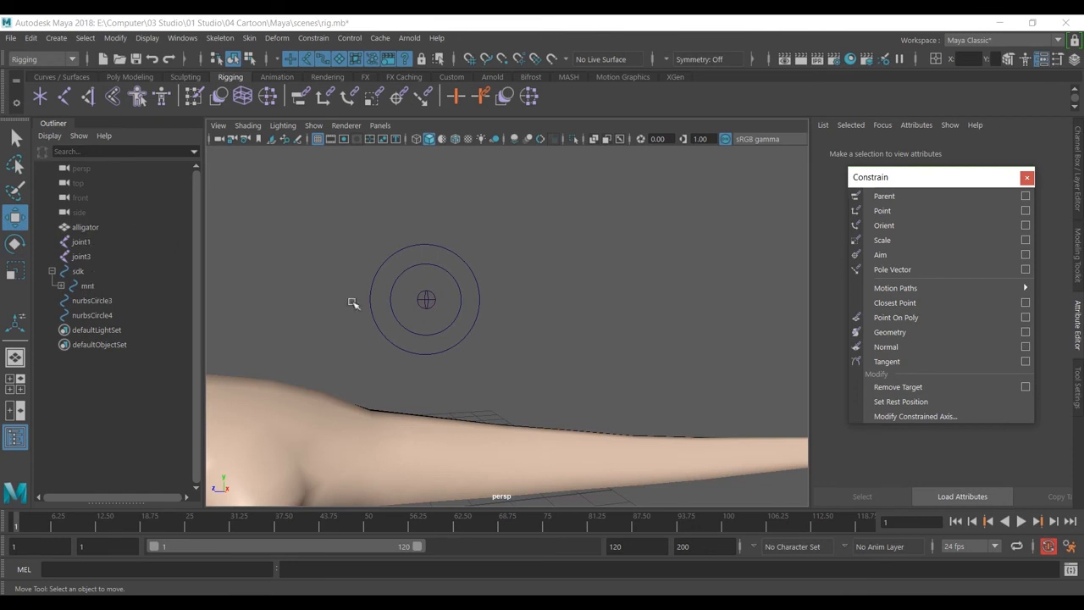
Step: Parent-constrain joint3 to the inner circle nurbsCircle4 with Maintain offset, all translate and rotate axes and weight 1, and clear the selection
alt+middle_drag(448, 313, 474, 307)
alt+right_drag(474, 307, 644, 346)
alt+middle_drag(486, 291, 528, 341)
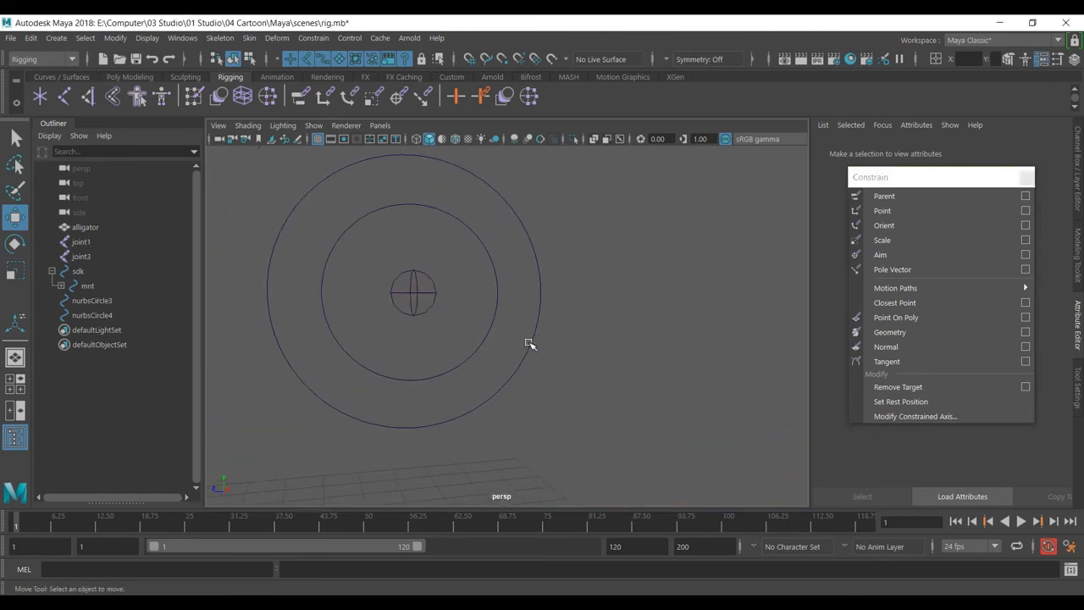
drag(428, 187, 437, 258)
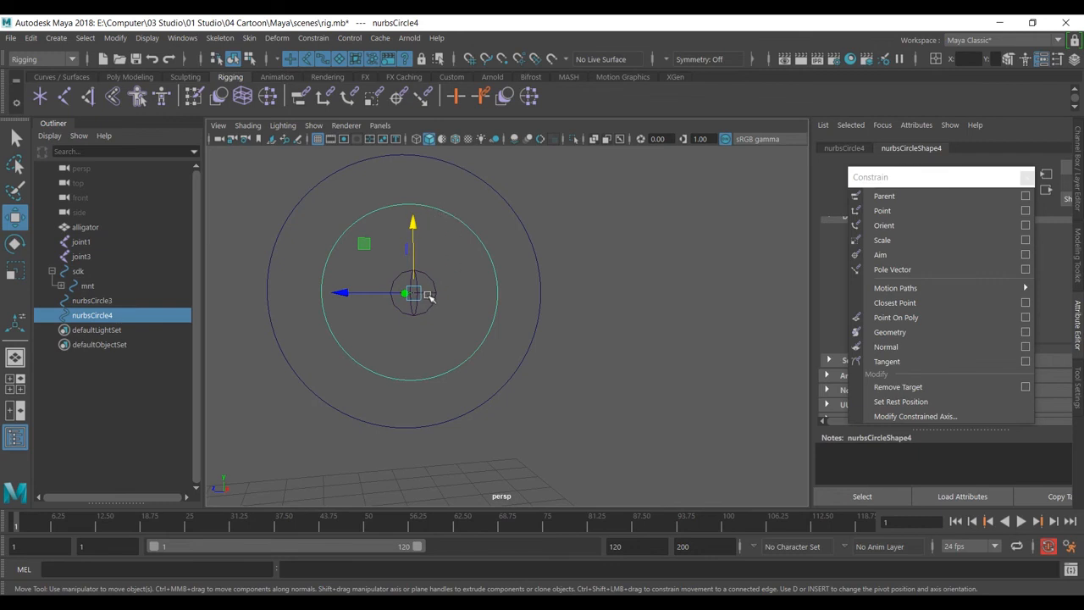
shift+click(430, 294)
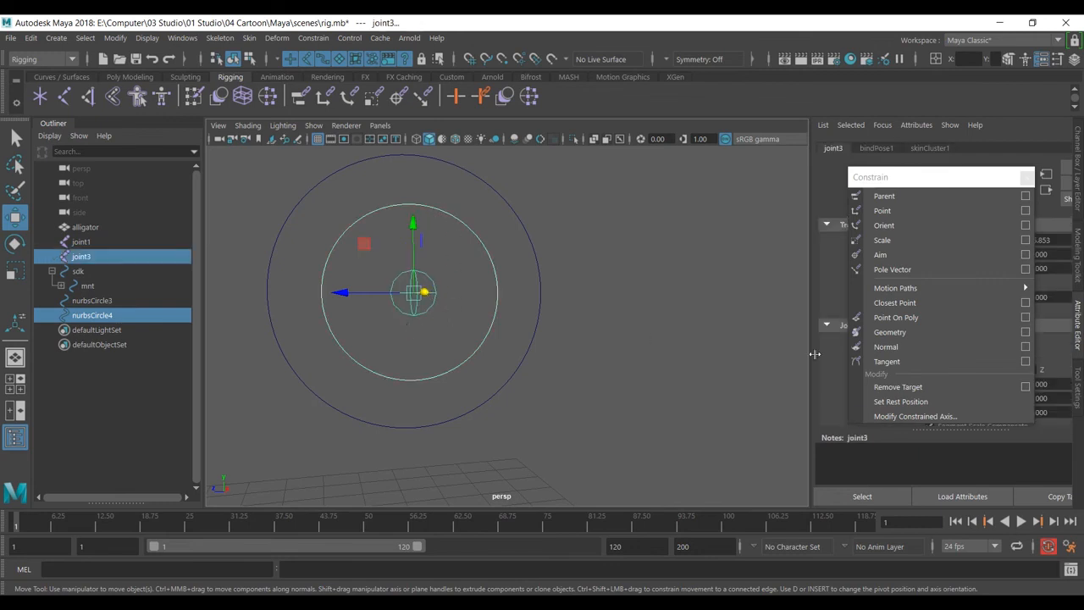
click(1023, 197)
click(585, 155)
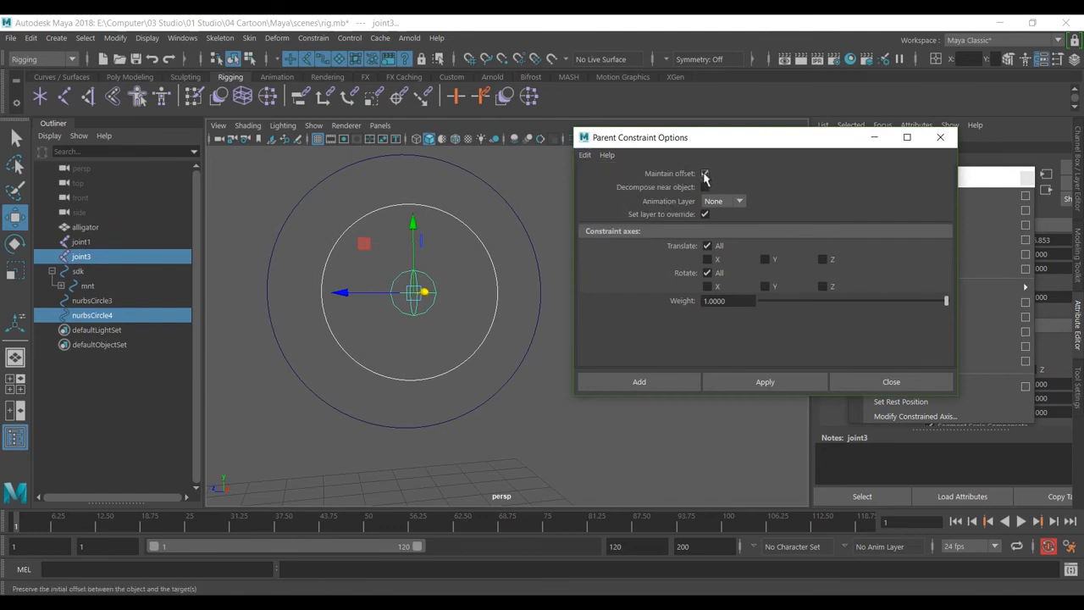
click(646, 381)
click(669, 409)
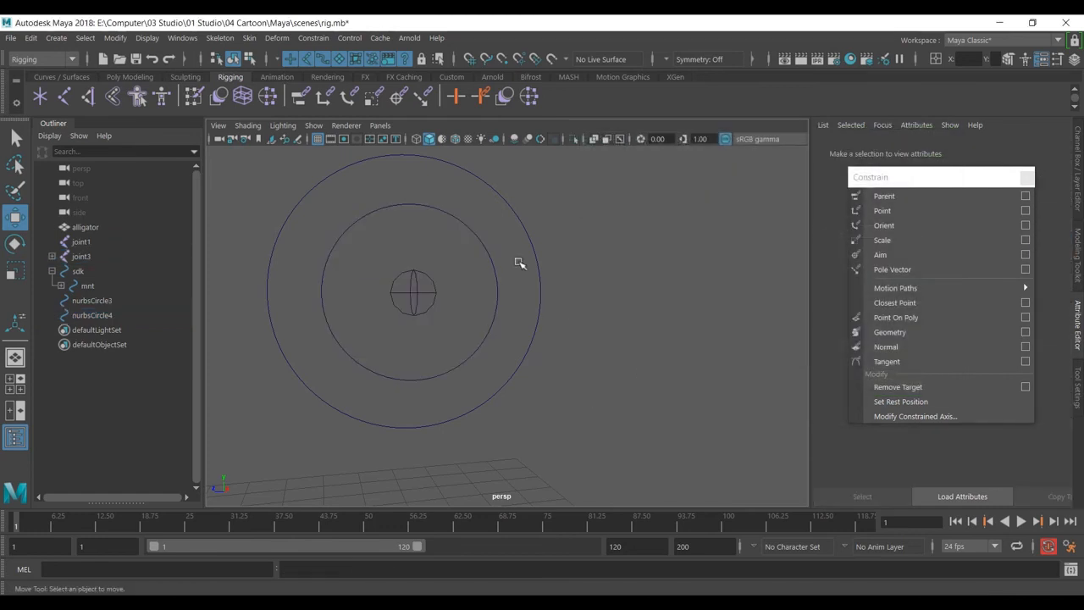
Step: Test the parent constraint by moving nurbsCircle4 upward above the tail, and undo the move
click(498, 262)
mouse_move(413, 292)
mouse_down()
mouse_move(458, 300)
mouse_move(484, 273)
mouse_move(412, 284)
mouse_up()
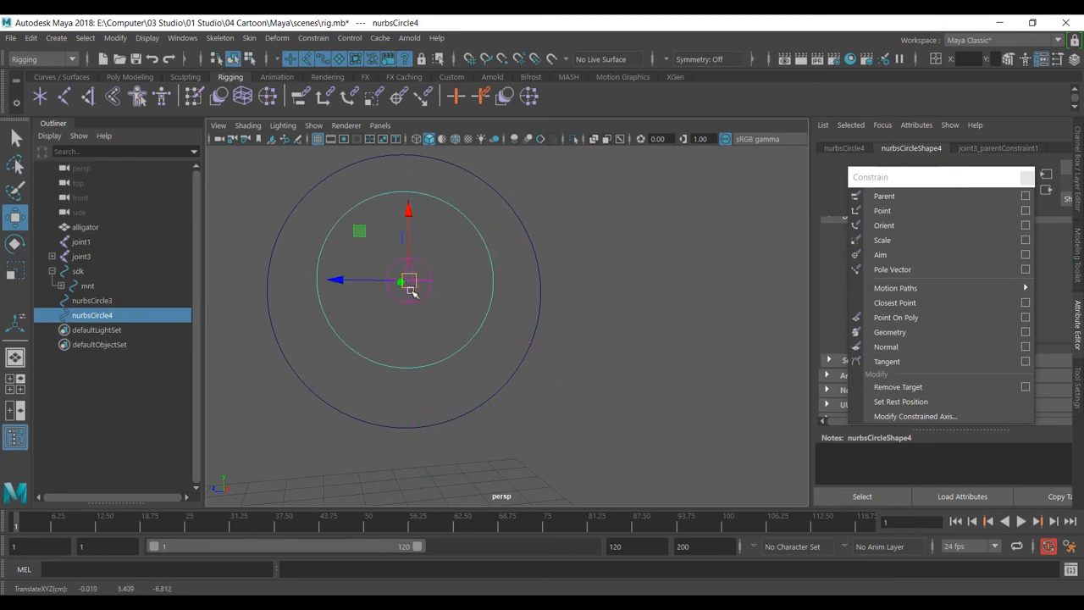
scroll(435, 322, down, 5)
drag(481, 316, 444, 244)
key(ctrl+z)
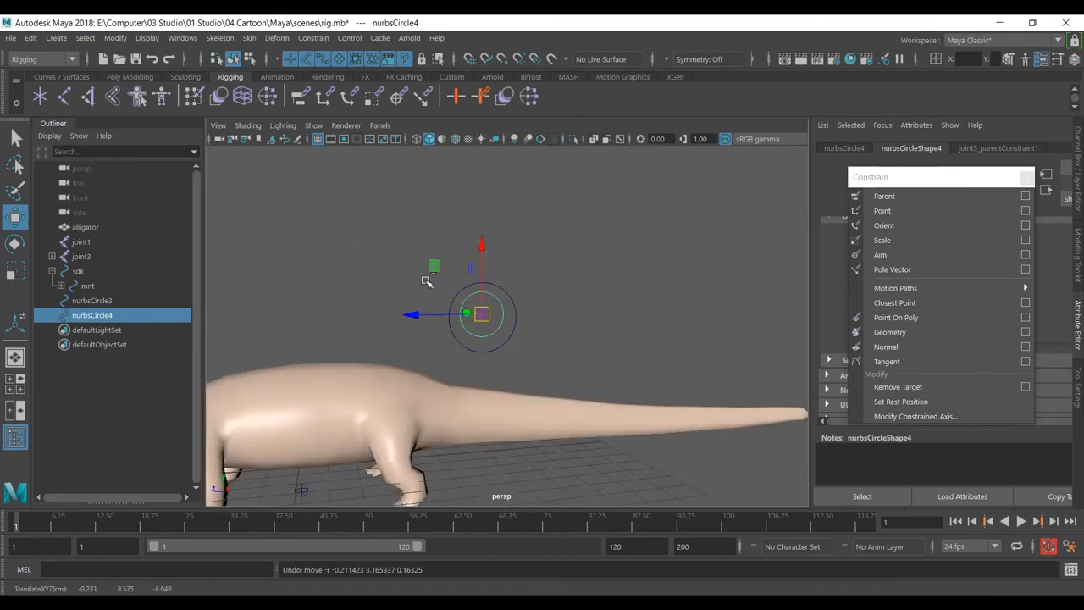
Step: Examine the parent constraint node nested under joint3 and restore the selection of nurbsCircle4
click(52, 257)
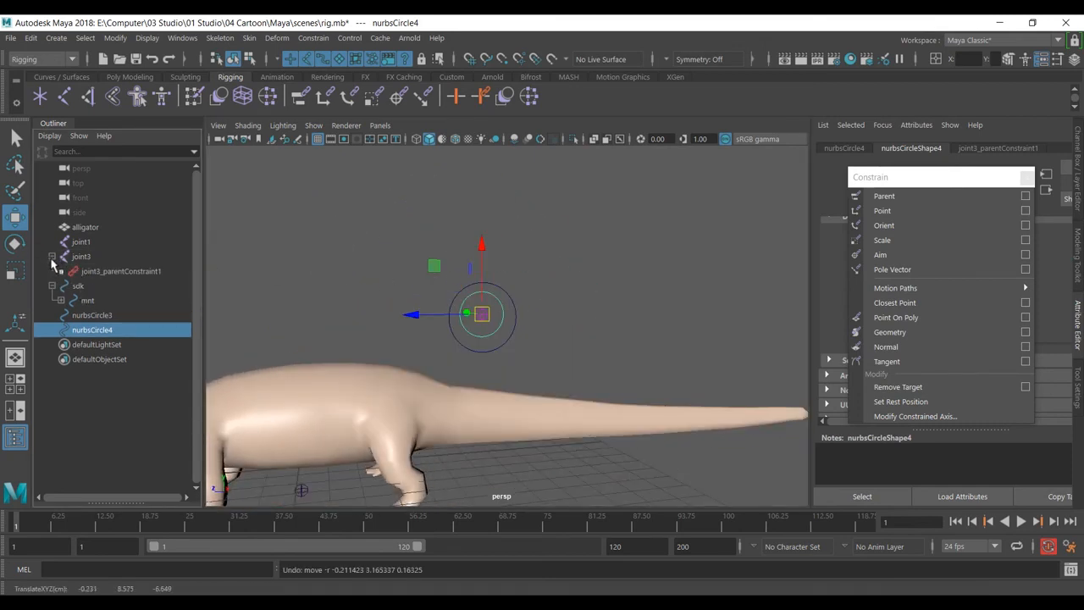
click(97, 271)
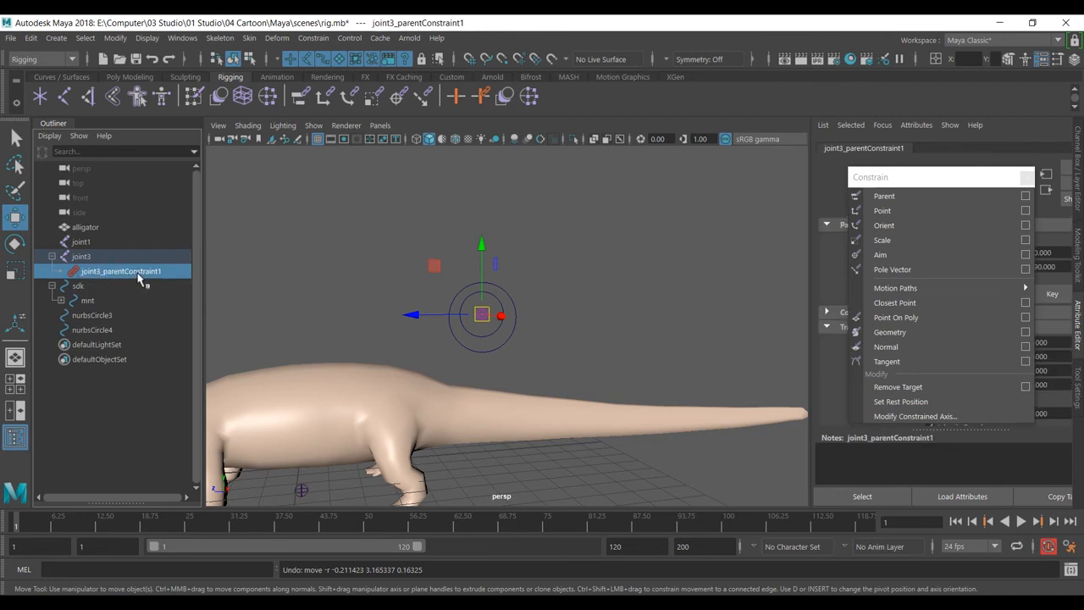
click(582, 275)
key(ctrl+z)
key(ctrl+z)
key(ctrl+z)
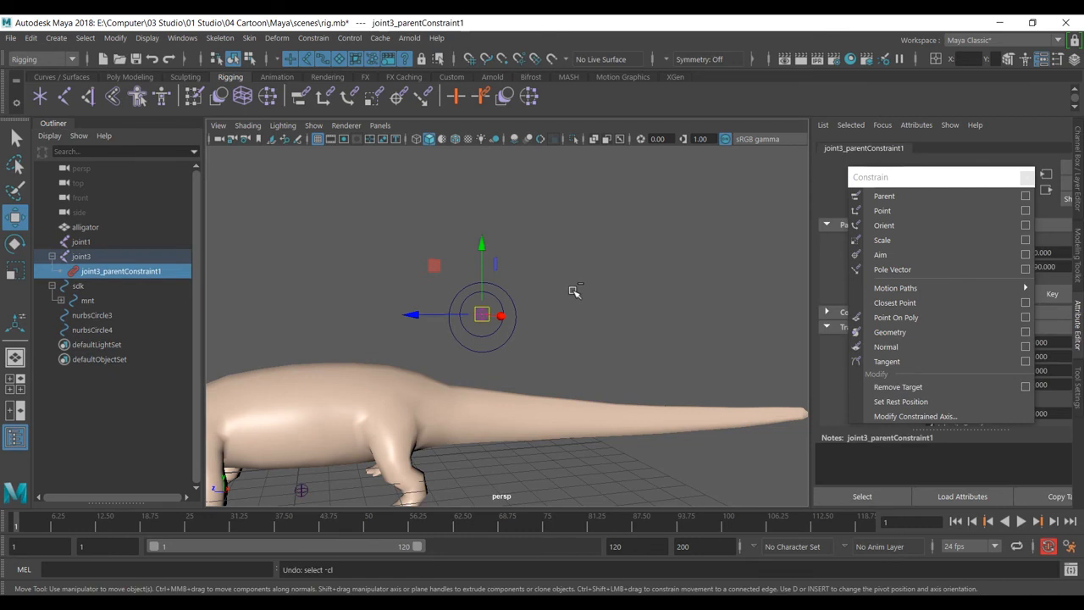
alt+middle_drag(569, 295, 673, 293)
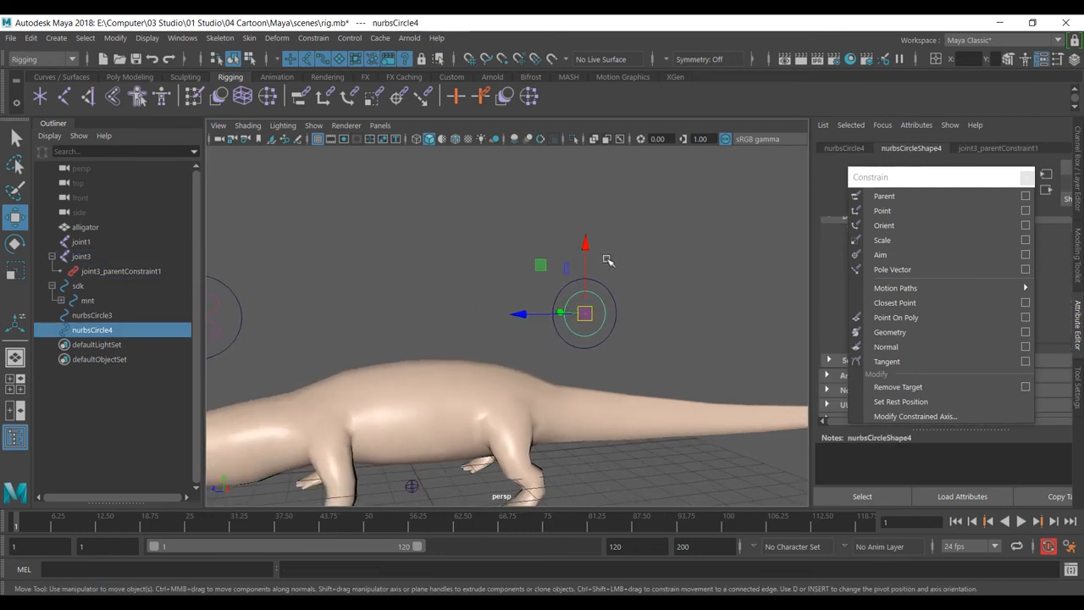
alt+middle_drag(424, 283, 508, 297)
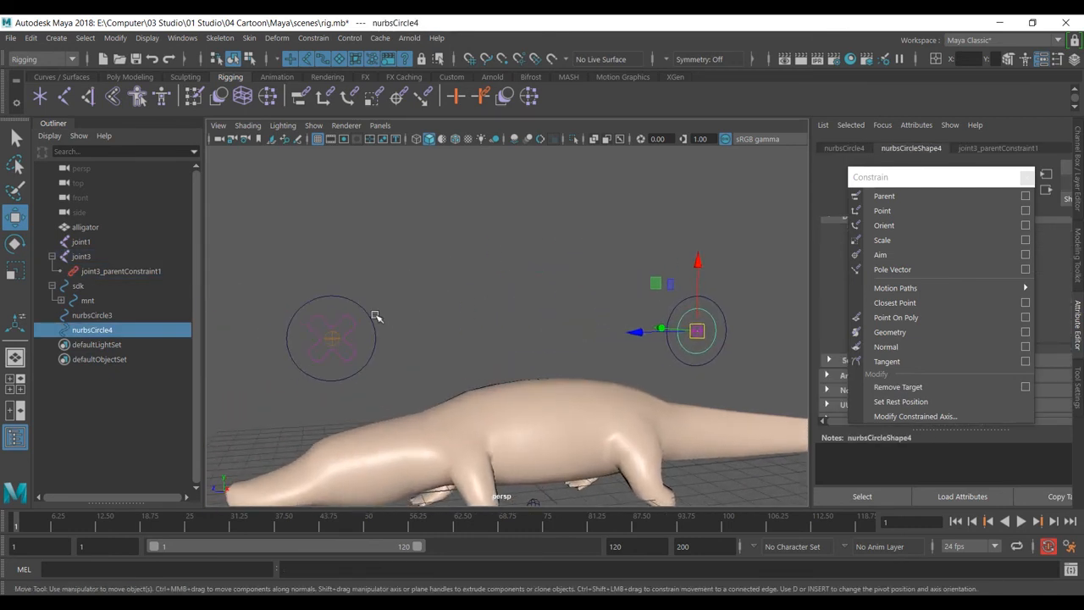